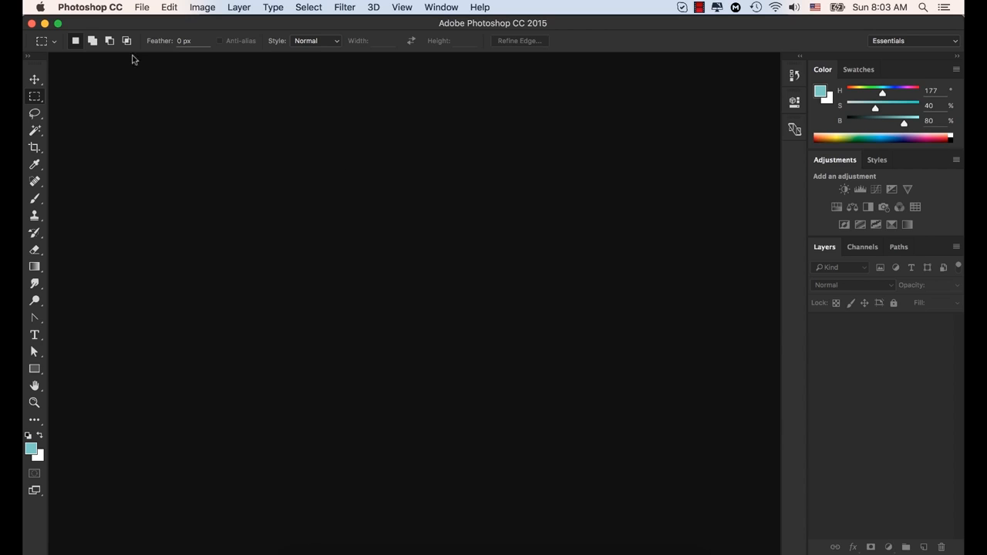
Open the application preferences, shift the dialog toward the middle of the workspace, and show the Interface settings
left_click(94, 9)
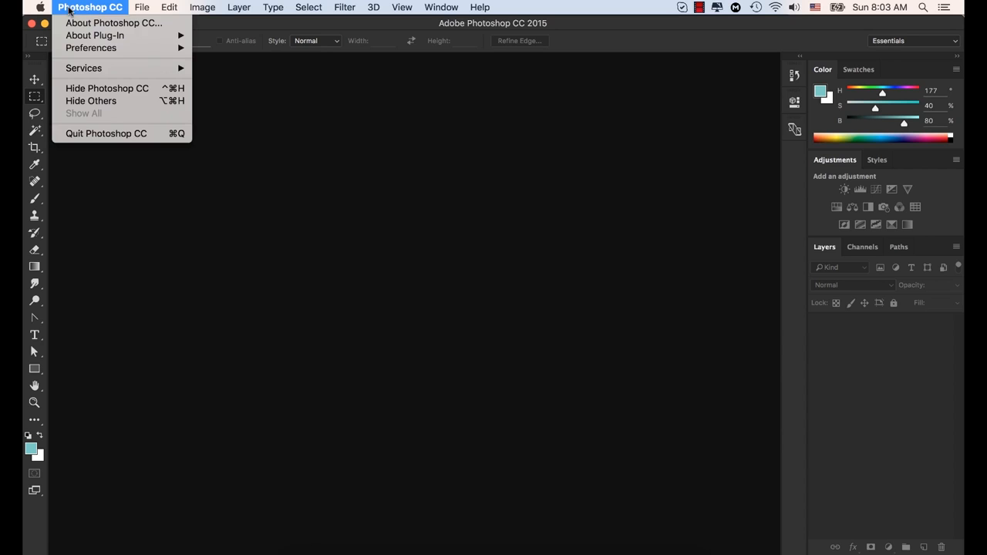
mouse_move(97, 48)
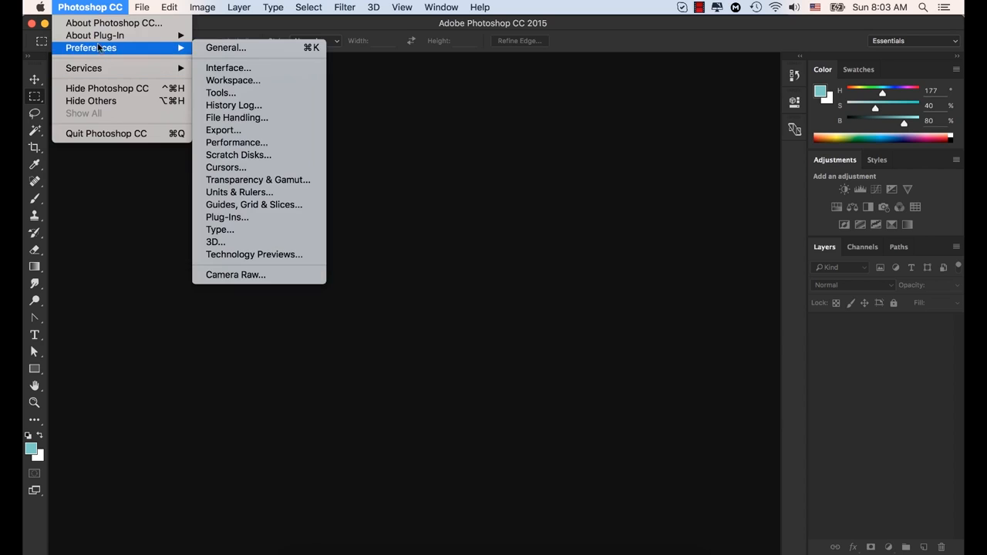
left_click(239, 49)
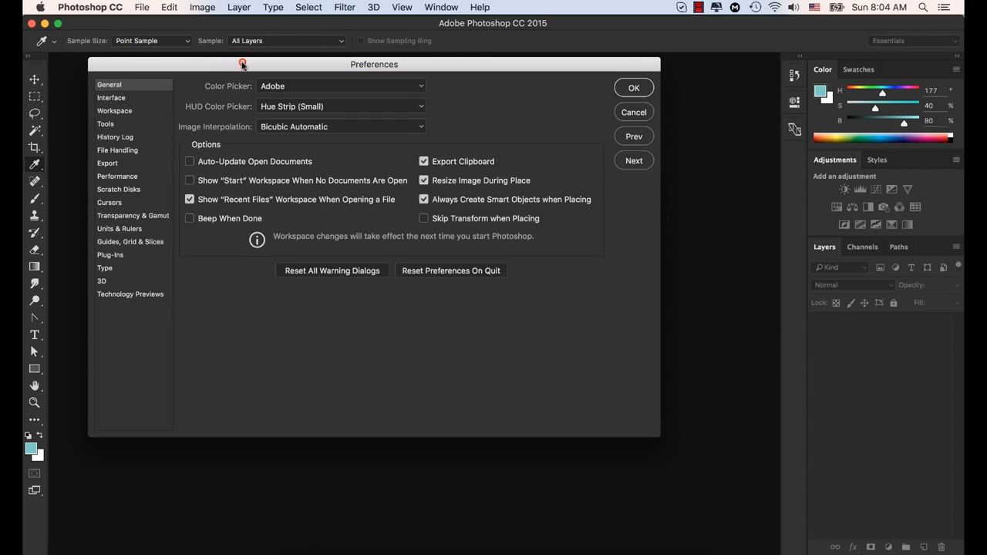
left_click_drag(243, 64, 317, 66)
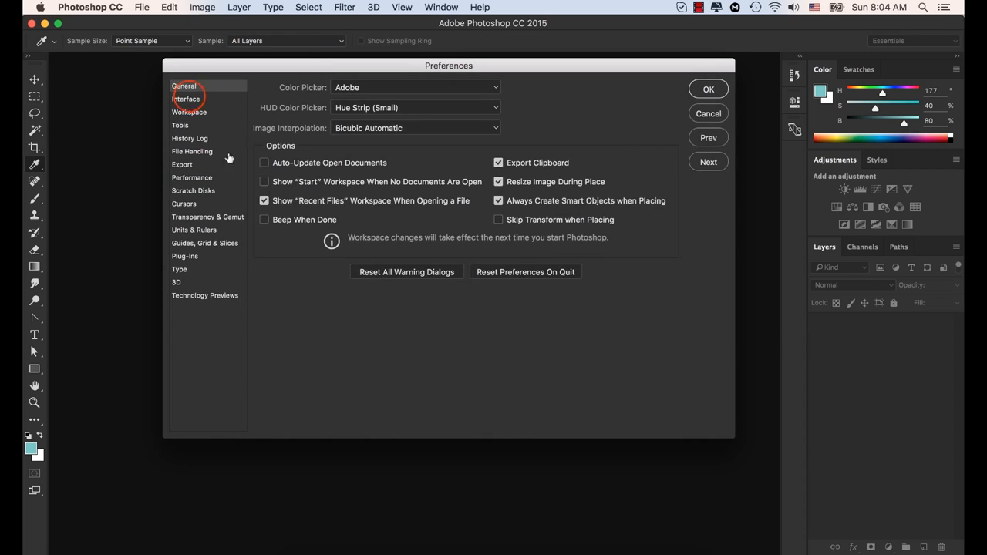
left_click(186, 99)
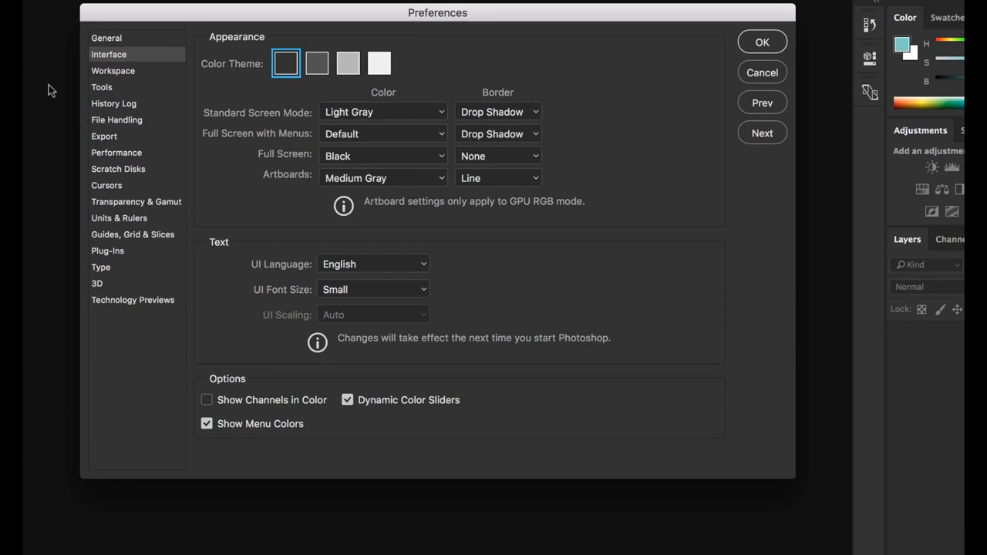
Try the three lighter interface color themes one after another and return to the darkest theme
left_click(380, 63)
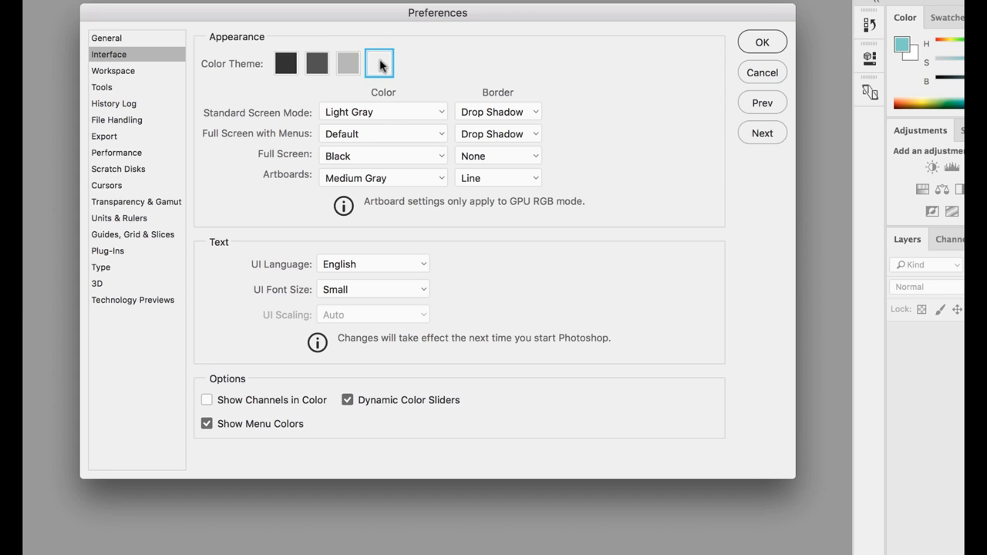
left_click(348, 63)
left_click(317, 63)
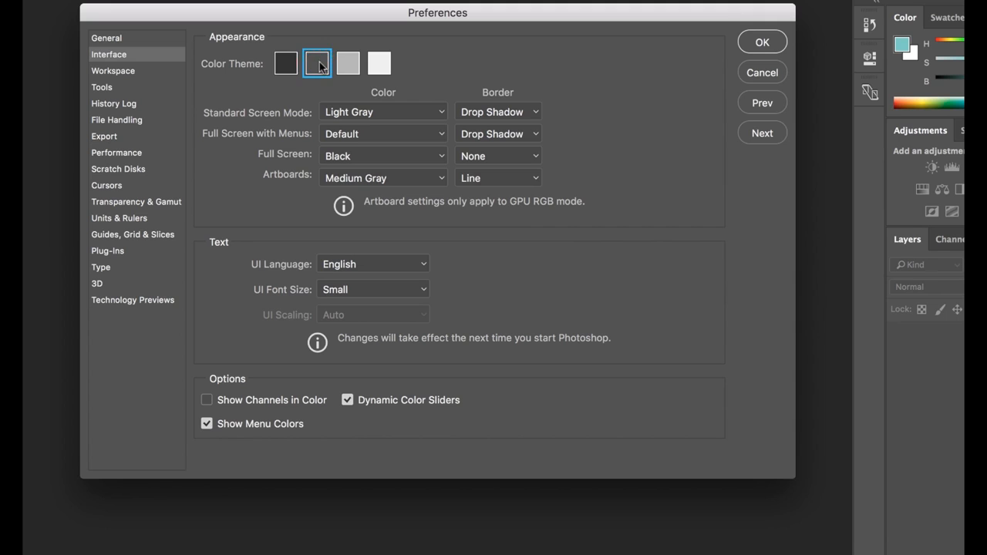
left_click(286, 63)
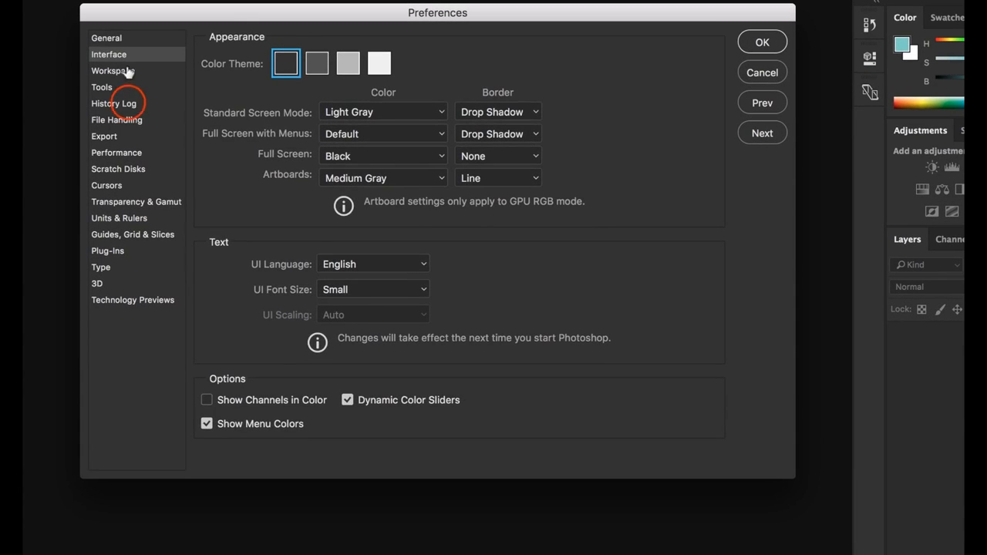
In the File Handling preferences, set recovery information to save automatically every 5 minutes
left_click(126, 105)
left_click(130, 120)
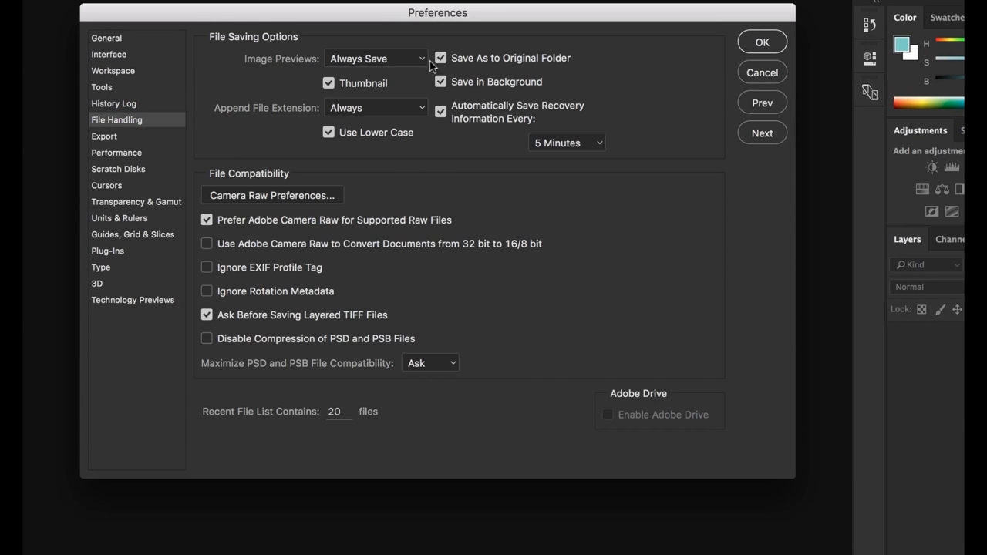
left_click(596, 150)
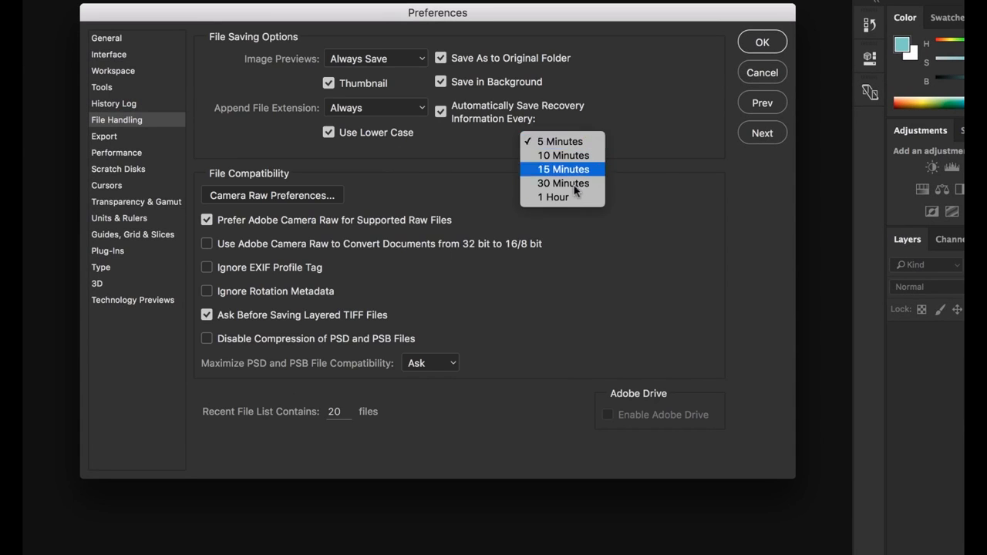
left_click(565, 143)
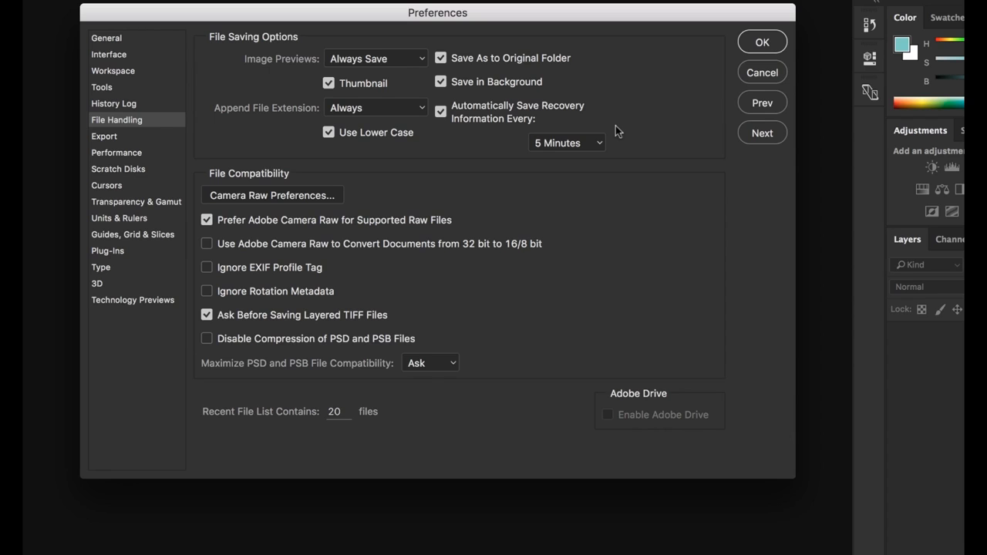
In the Export preferences, choose PNG as the quick export format
left_click(113, 137)
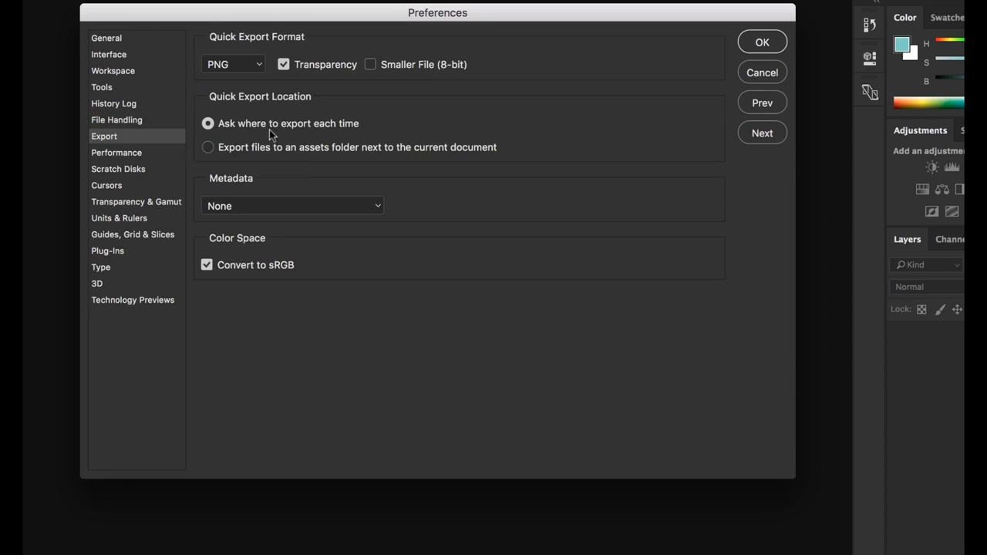
left_click(261, 68)
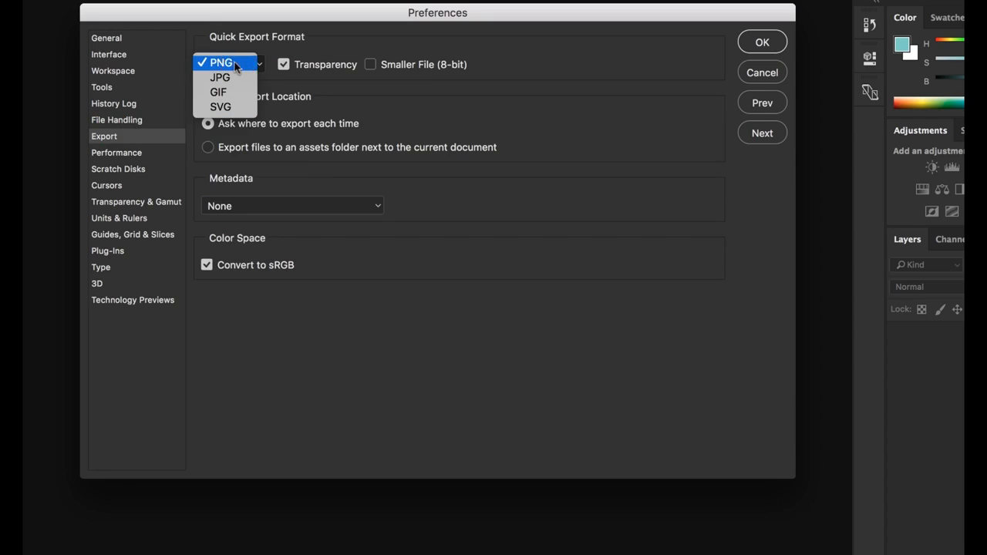
left_click(236, 65)
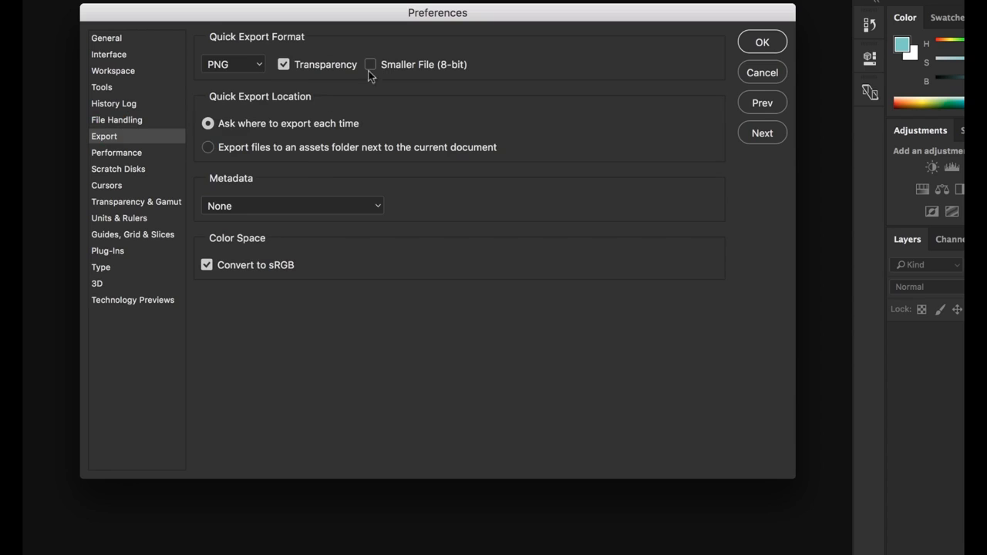
In the Performance preferences, try higher History States values and bring the setting back to 25
left_click(123, 154)
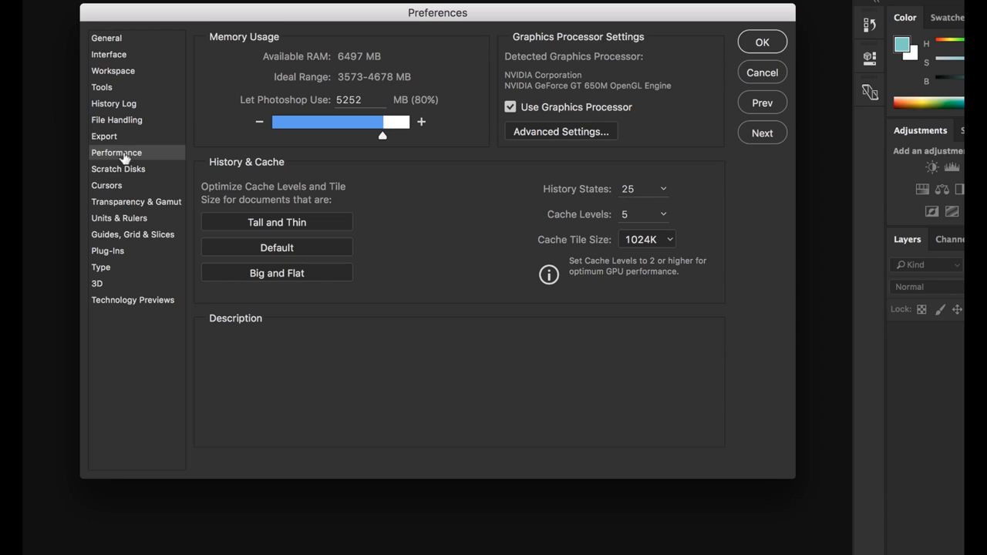
mouse_move(324, 104)
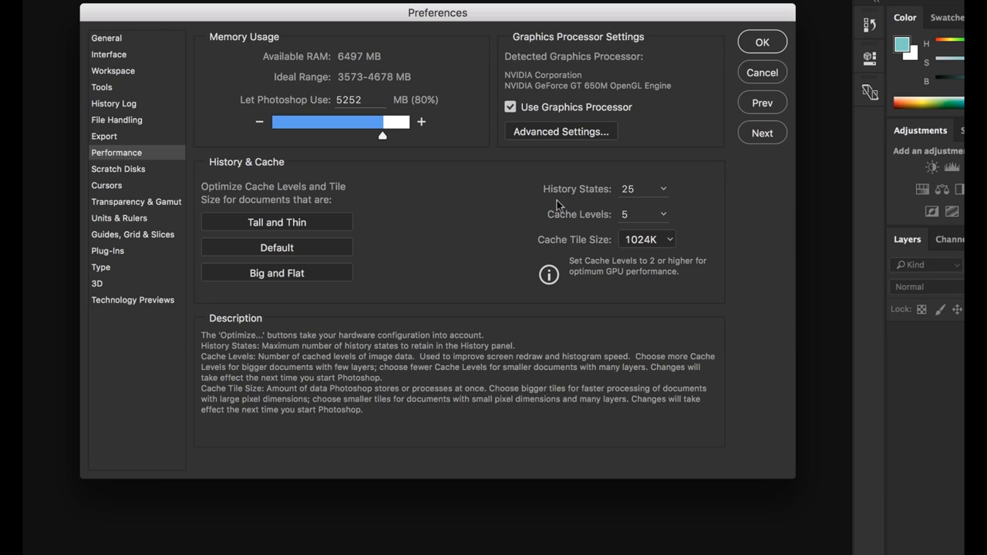
left_click(638, 191)
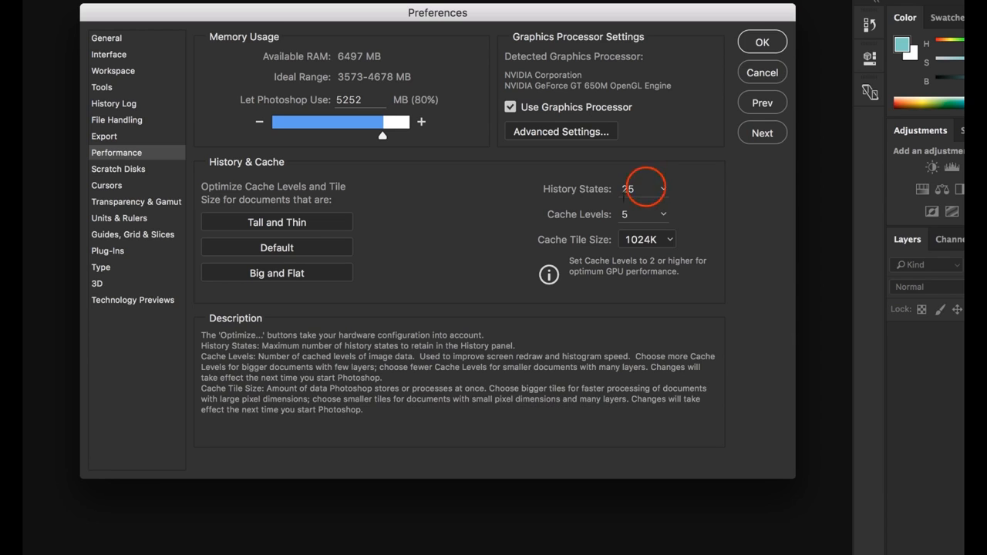
left_click(662, 190)
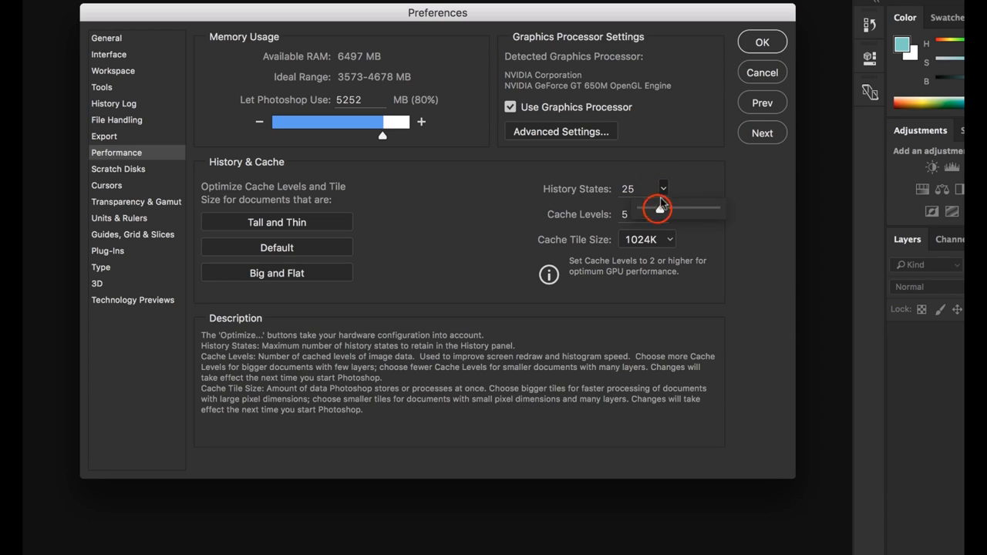
left_click_drag(658, 211, 716, 210)
left_click_drag(717, 209, 670, 211)
mouse_move(670, 210)
left_mouse_down()
mouse_move(661, 208)
mouse_move(664, 192)
left_mouse_up()
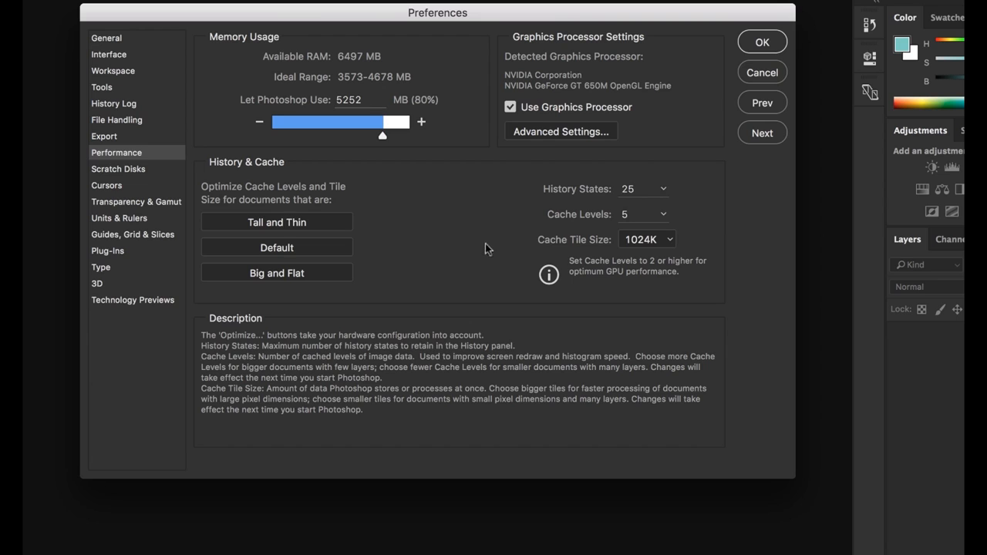
View the Scratch Disks preferences, and in Transparency & Gamut try the Medium, Dark and Red grid colors before returning to Light
left_click(121, 170)
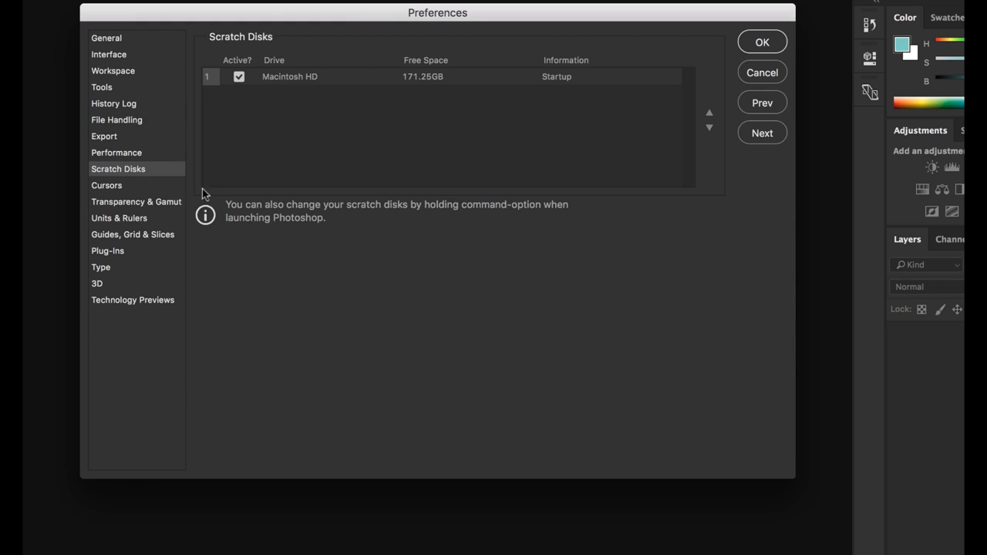
left_click(118, 202)
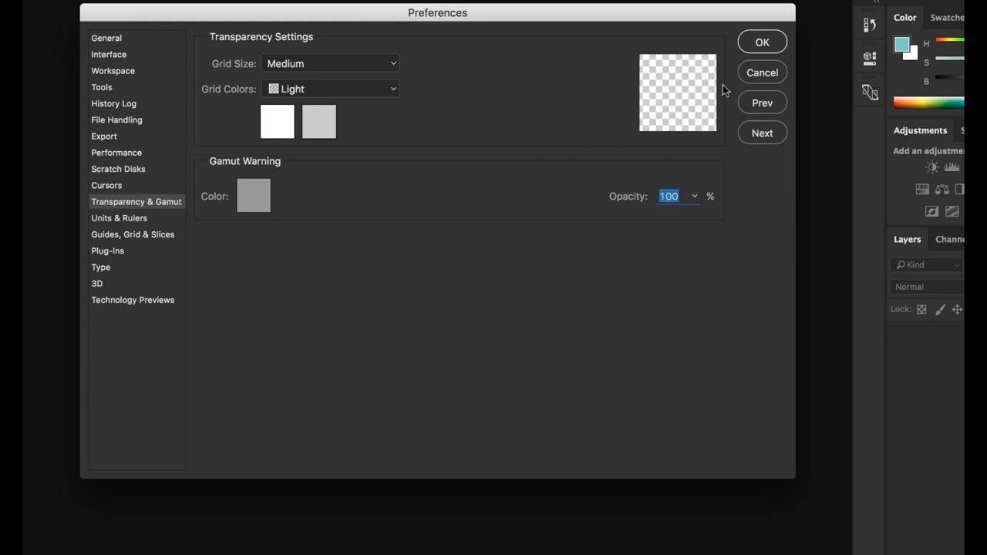
left_click(393, 91)
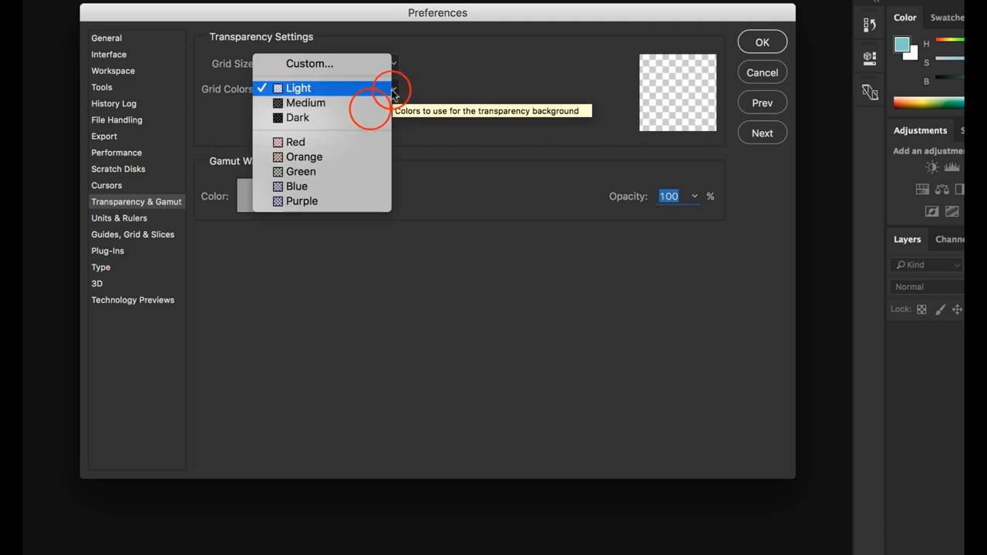
left_click(370, 111)
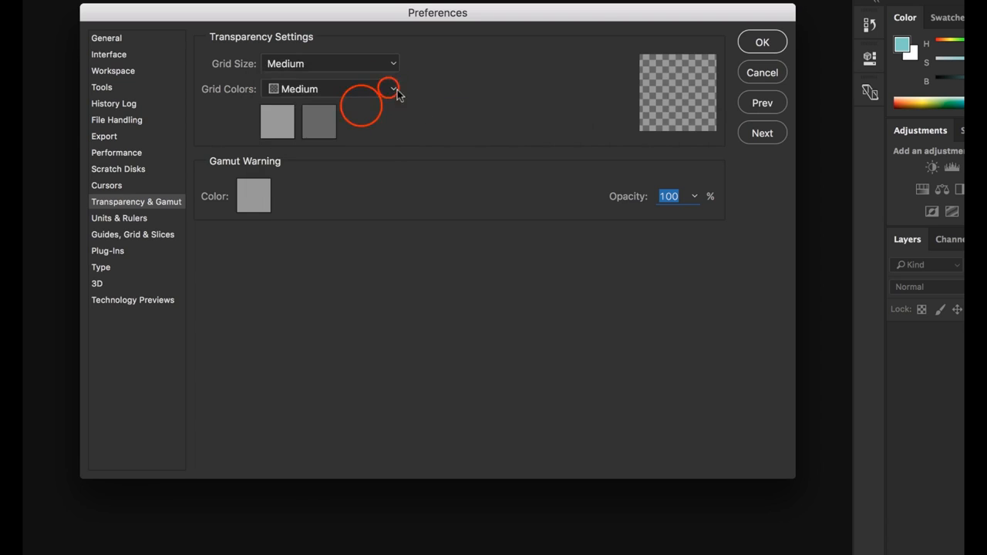
left_click(390, 88)
left_click(361, 105)
left_click(389, 89)
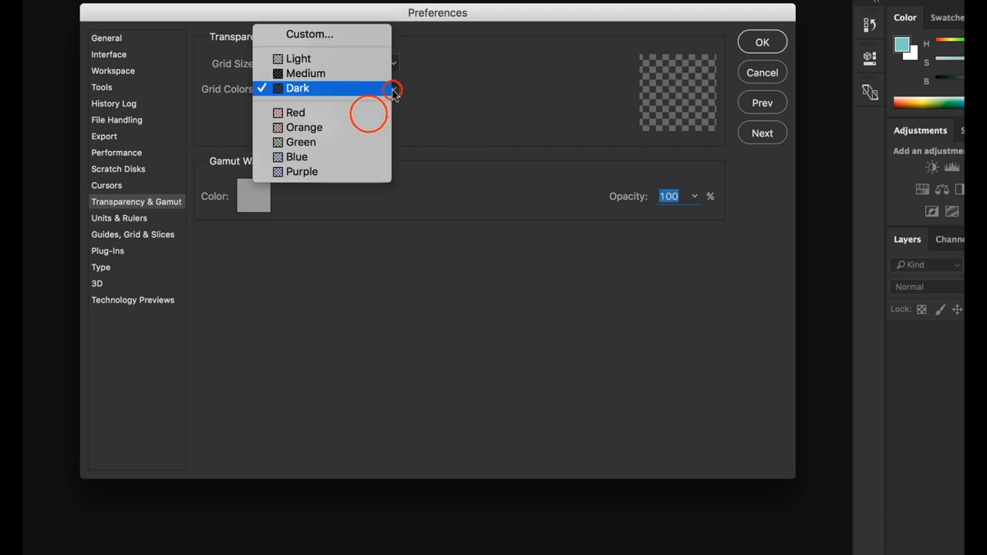
left_click(369, 114)
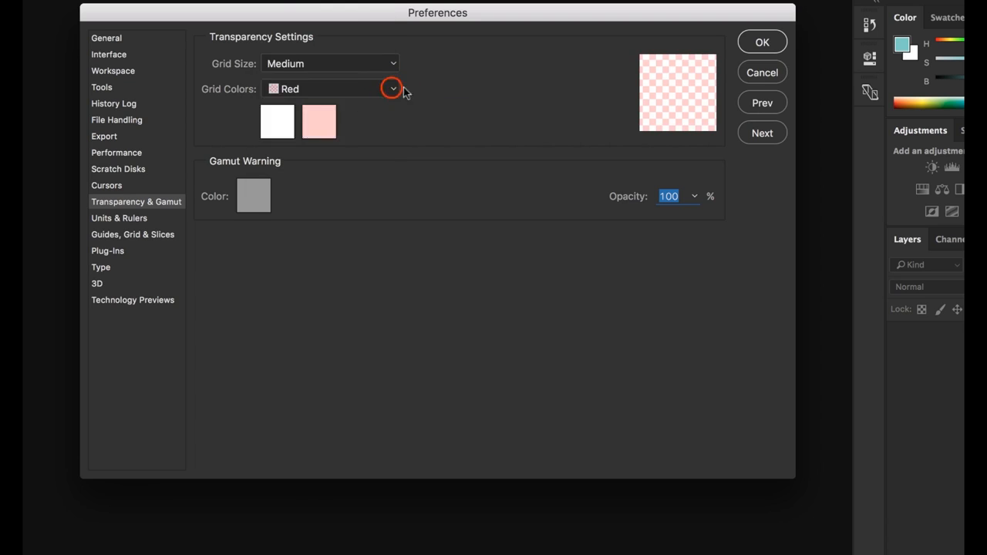
left_click(393, 89)
left_click(372, 34)
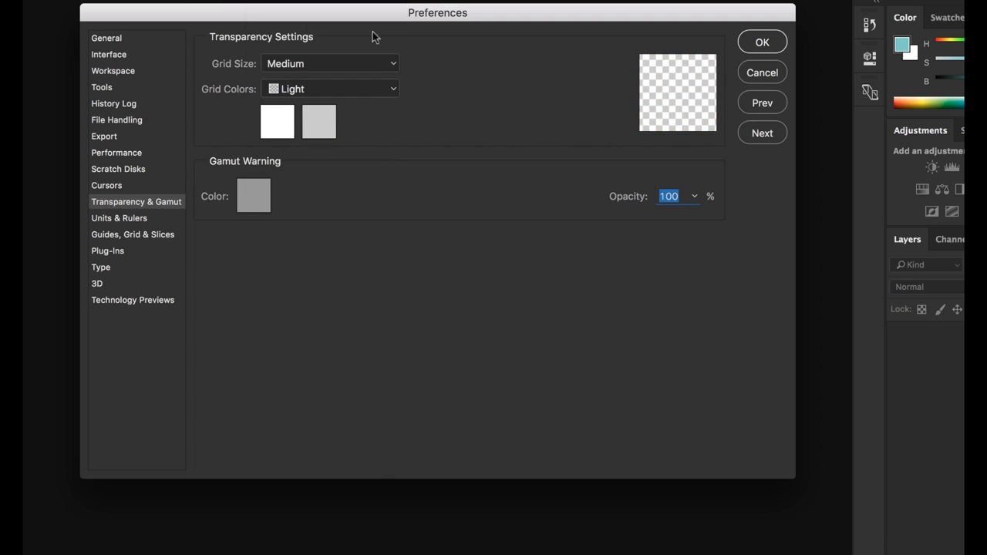
In the Units & Rulers preferences, choose Pixels as the unit for both rulers and type
left_click(134, 220)
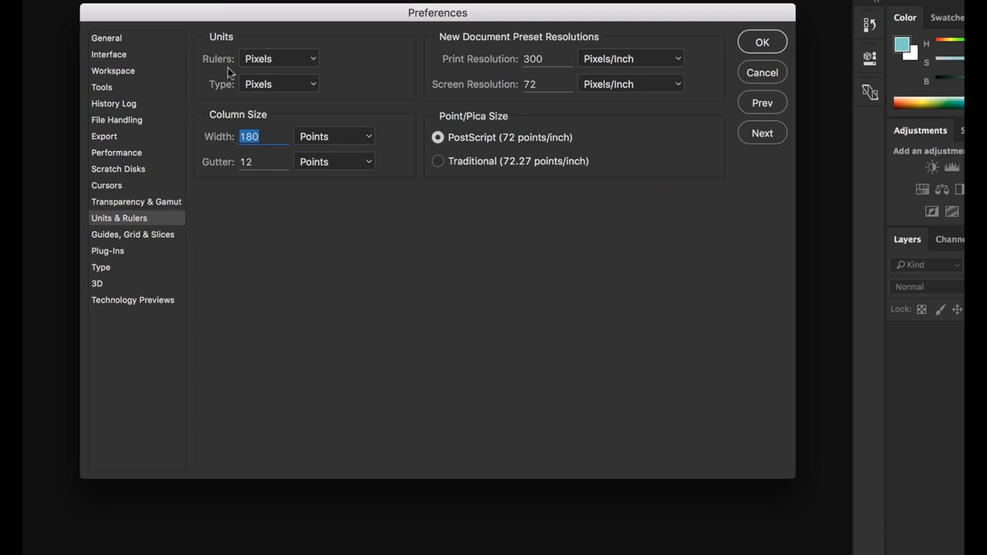
left_click(312, 62)
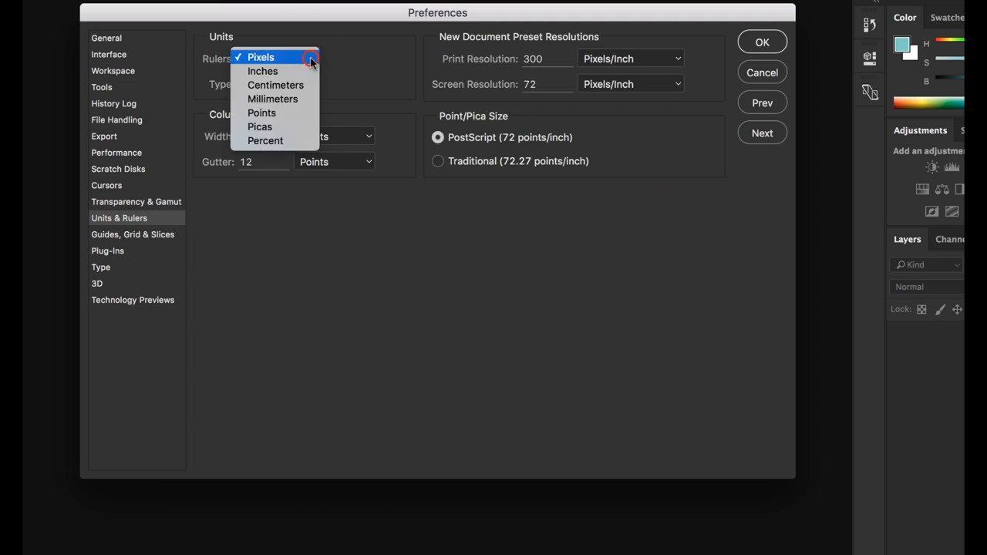
left_click(310, 61)
left_click(313, 85)
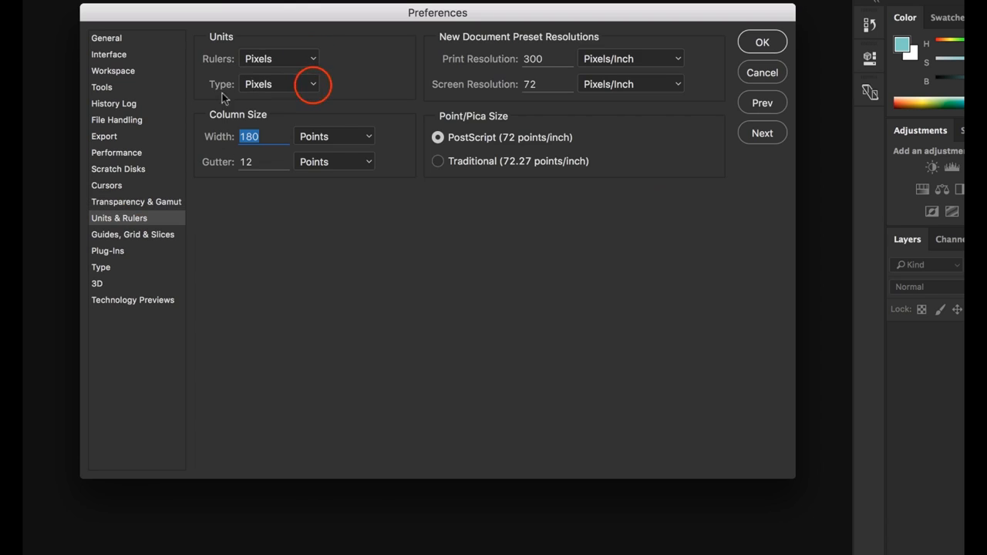
left_click(312, 83)
Try 144 pixels/inch as the screen resolution for new document presets and restore the original value
left_click(548, 58)
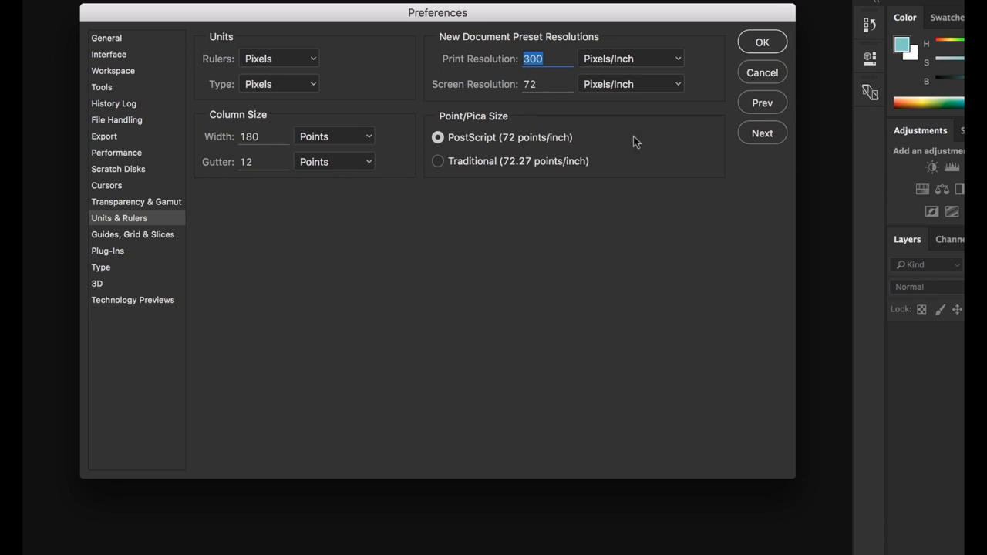
left_click(552, 84)
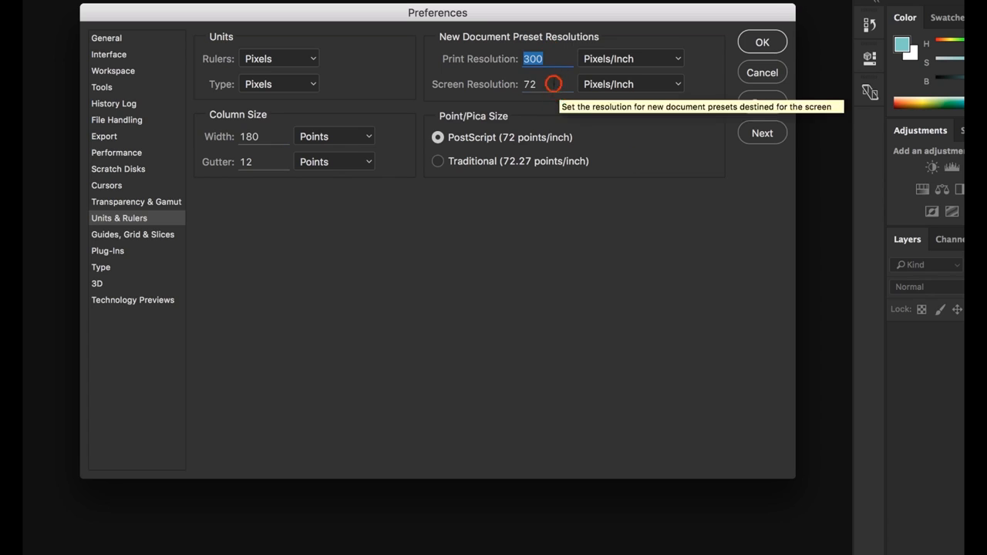
double_click(552, 83)
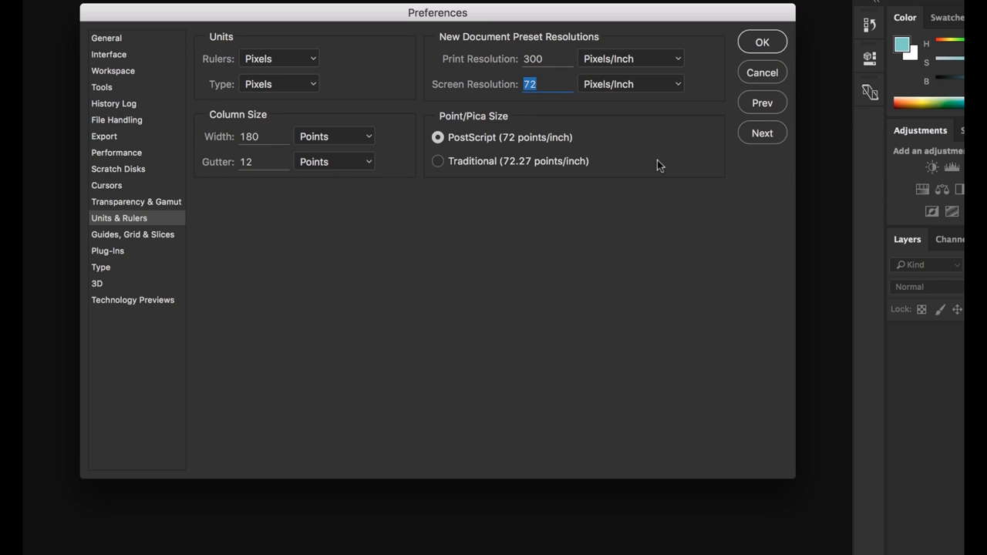
double_click(556, 83)
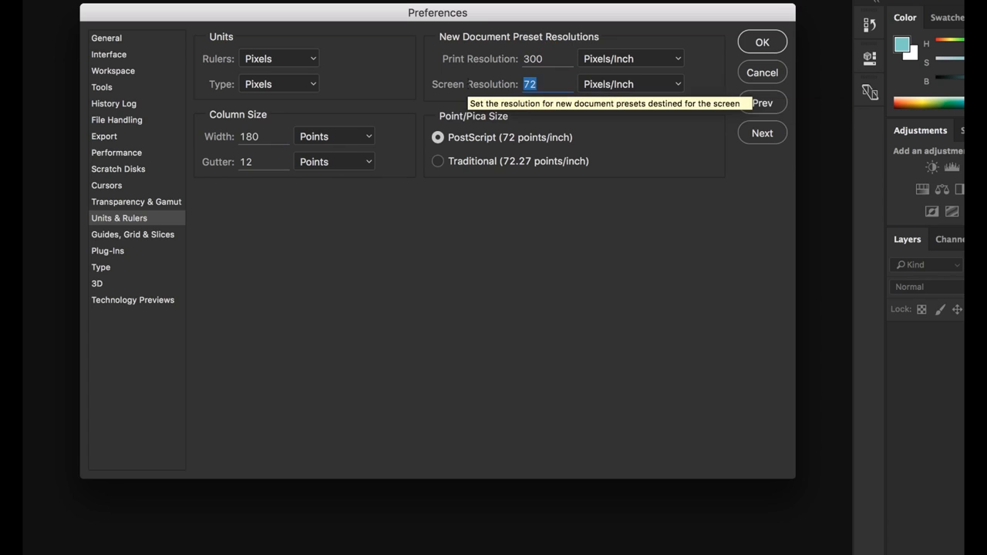
type("144")
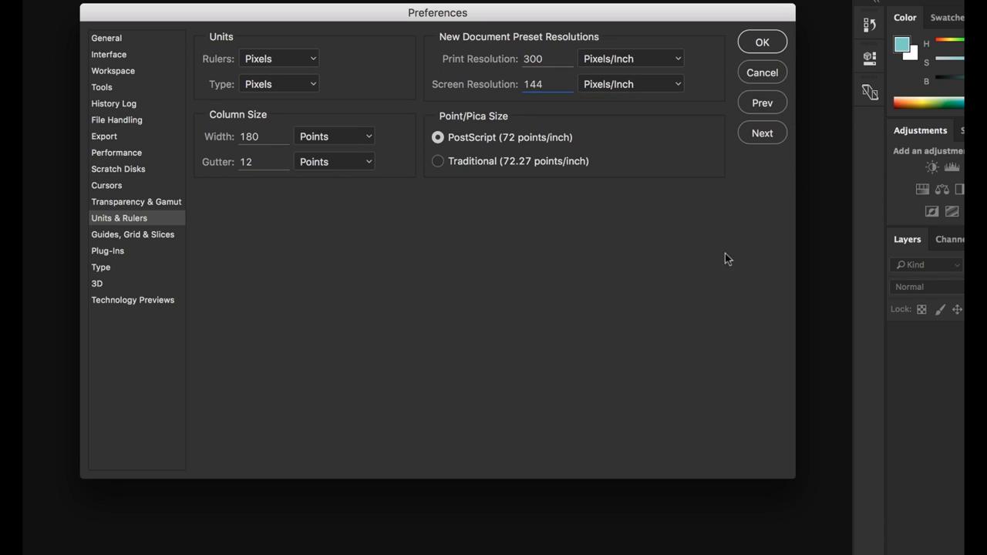
double_click(558, 84)
type("72")
left_click(299, 294)
In the Guides, Grid & Slices preferences, try Light Red for the canvas guides and return the color to Magenta
left_click(142, 237)
left_click(141, 239)
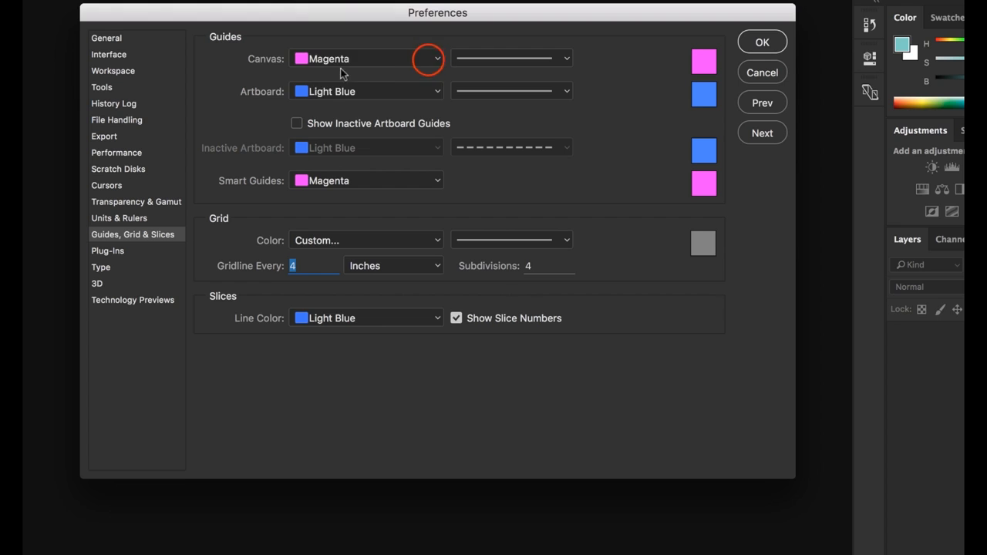
left_click(427, 60)
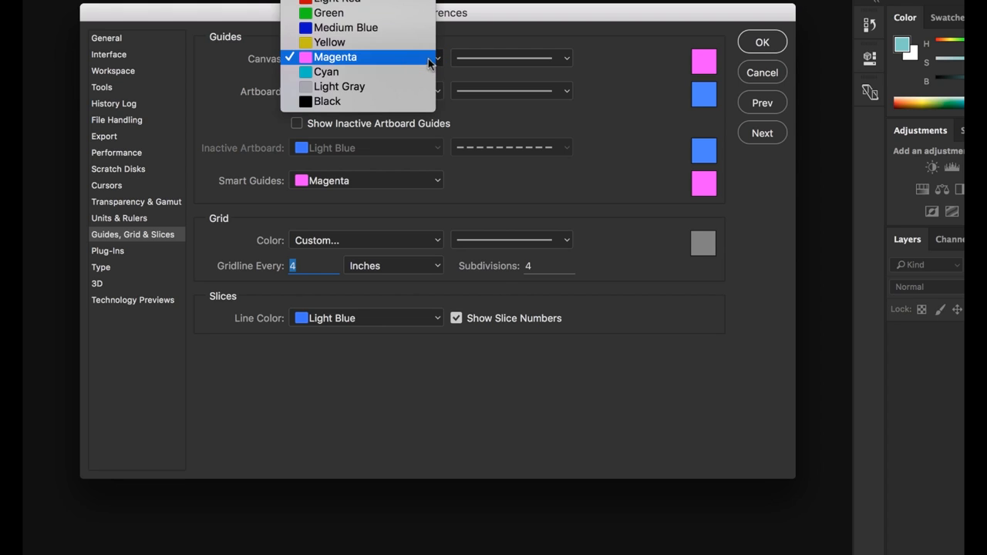
left_click(405, 1)
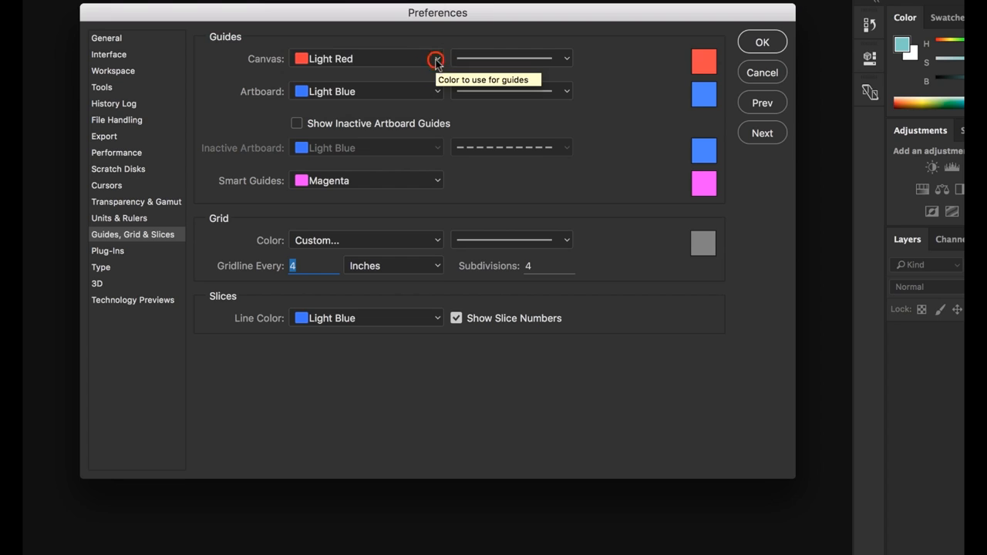
left_click(436, 62)
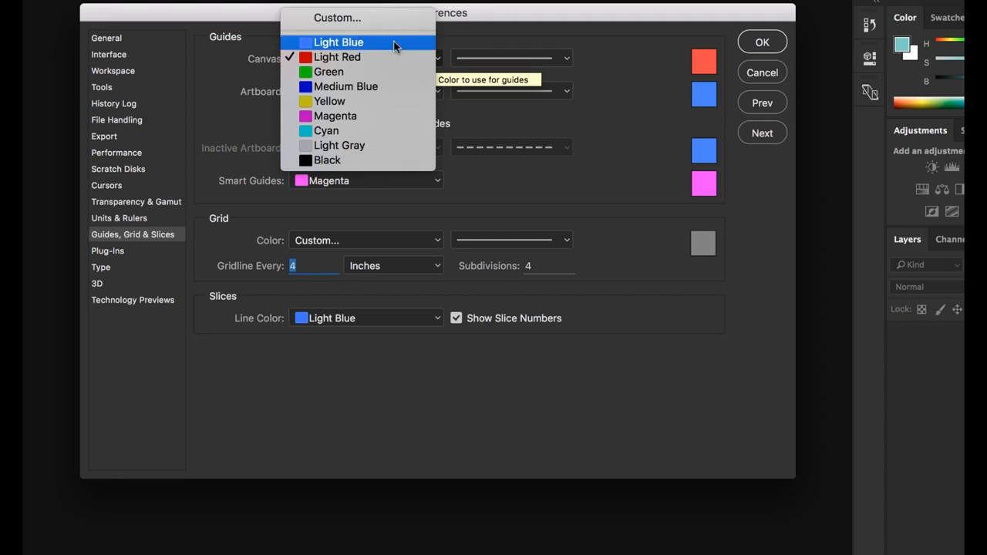
left_click(345, 160)
left_click(333, 116)
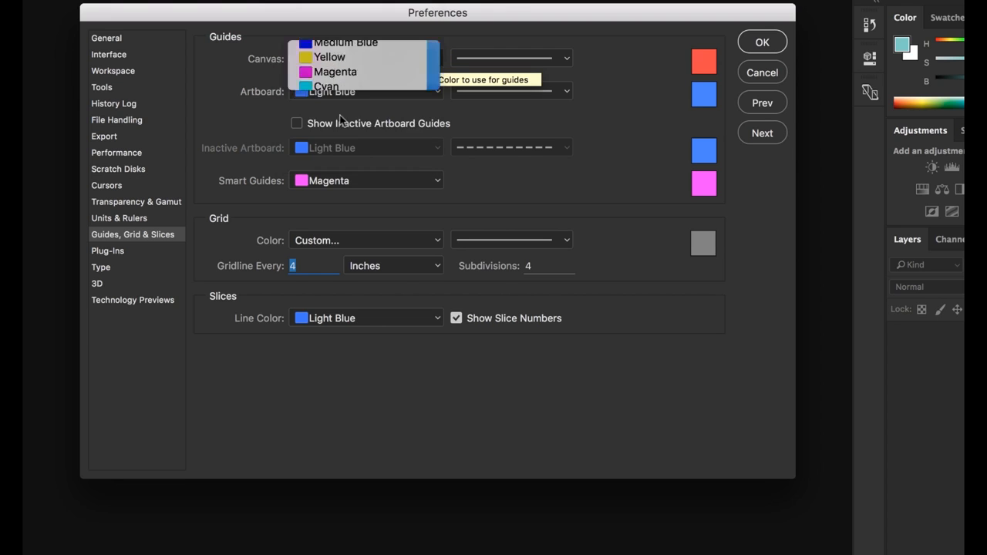
View the Type and 3D preferences
left_click(103, 267)
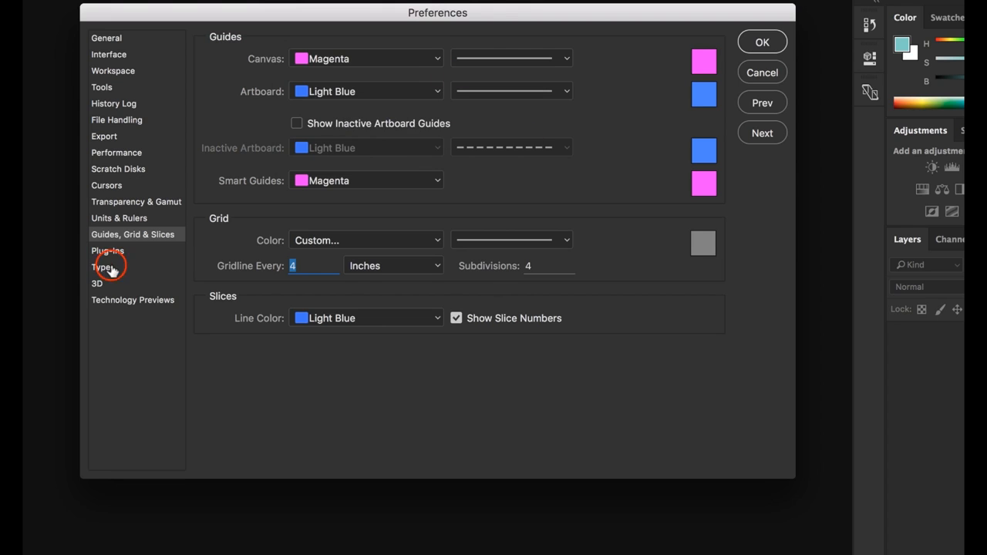
left_click(112, 282)
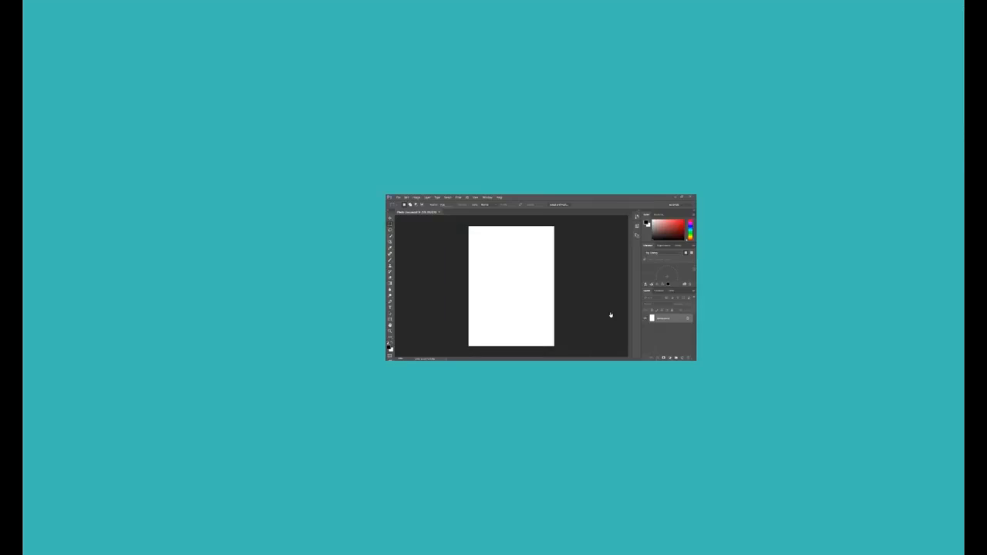
left_click(141, 115)
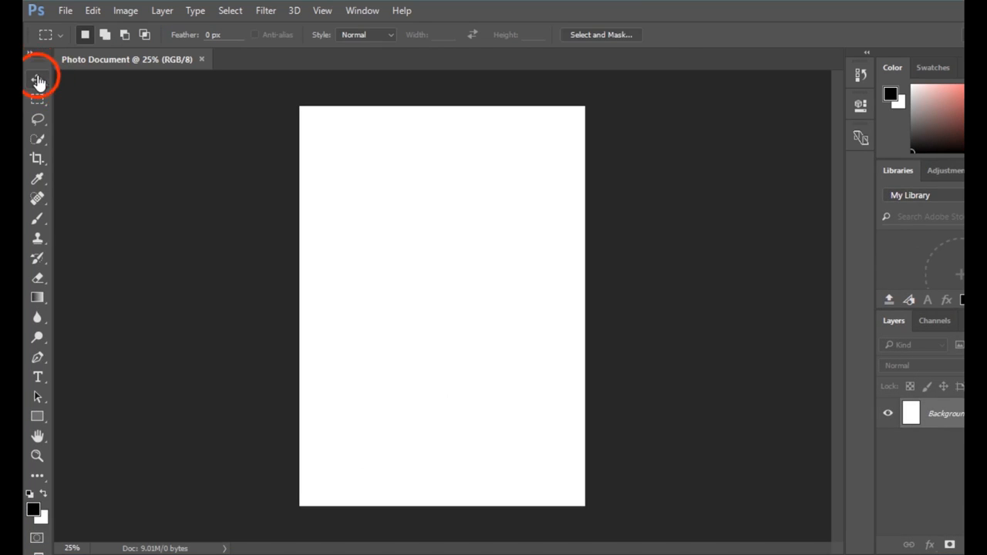
Activate the Move tool and open the General preferences
left_click(37, 82)
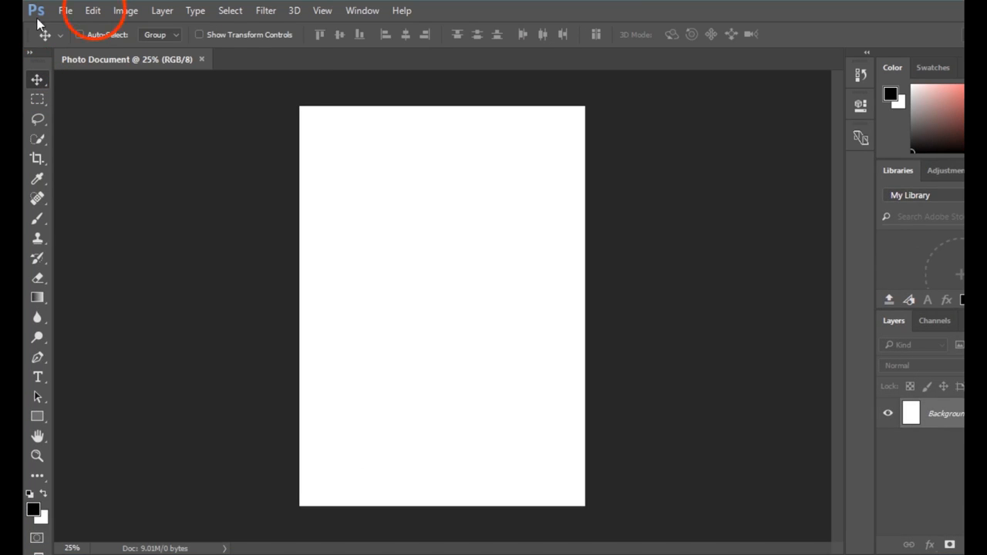
left_click(93, 11)
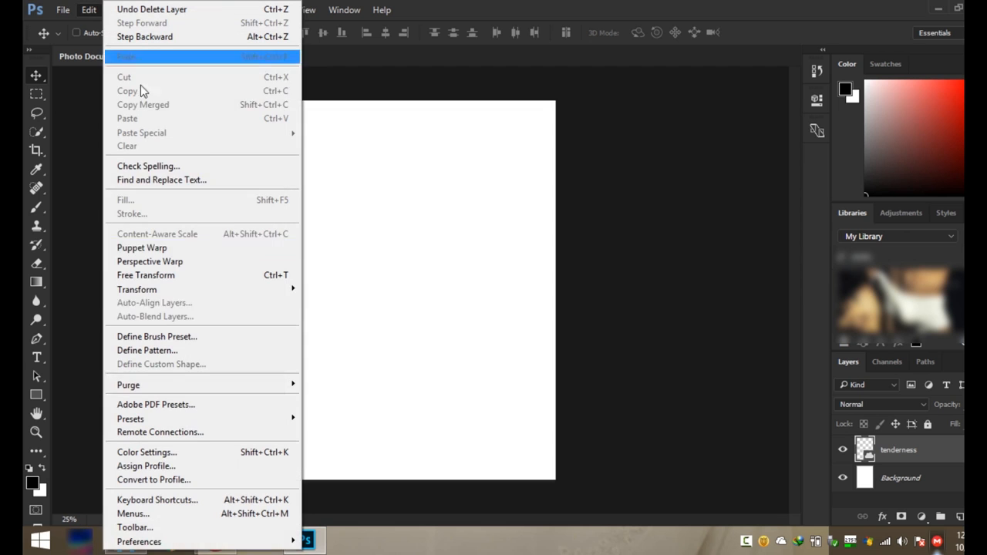
mouse_move(201, 544)
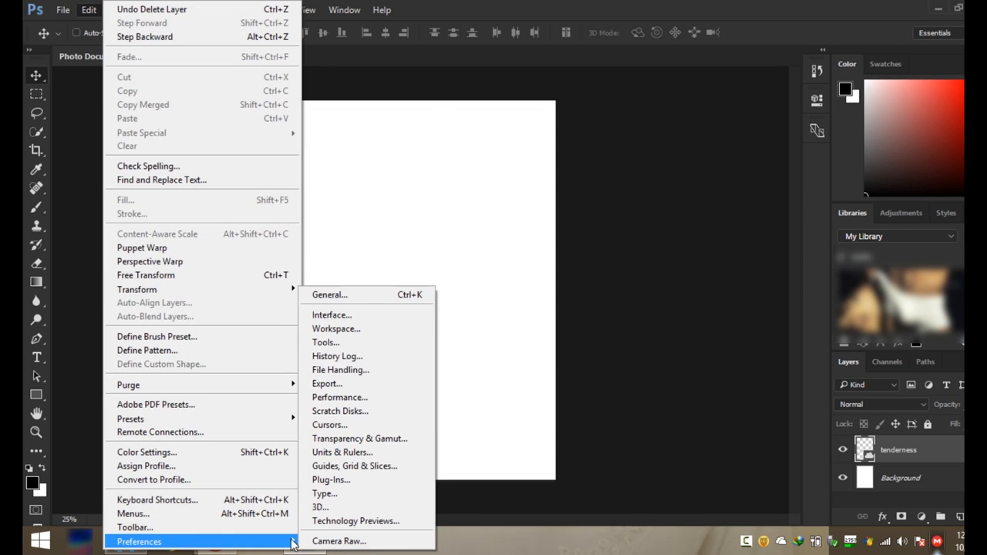
left_click(332, 294)
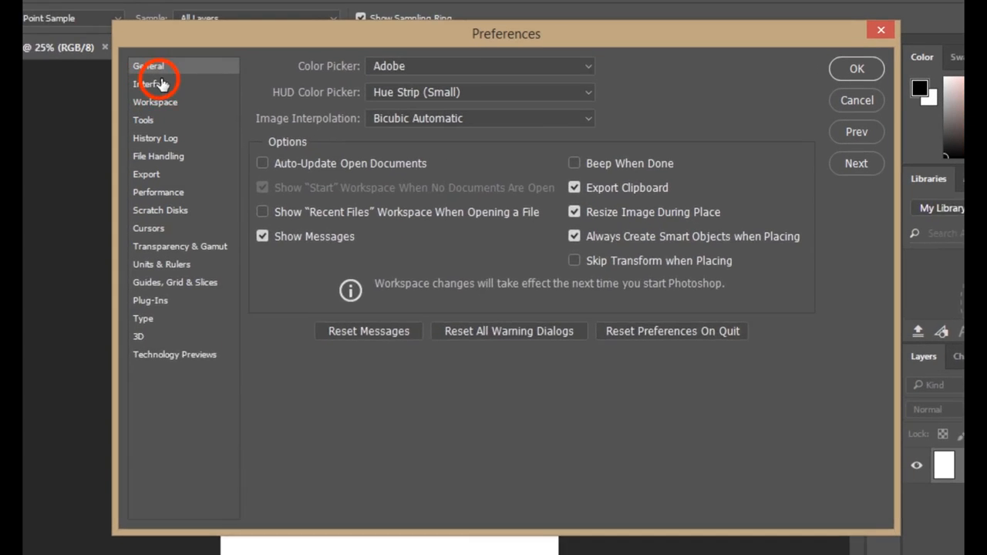
In the Interface preferences, try the lighter color themes and choose the darkest one
left_click(160, 83)
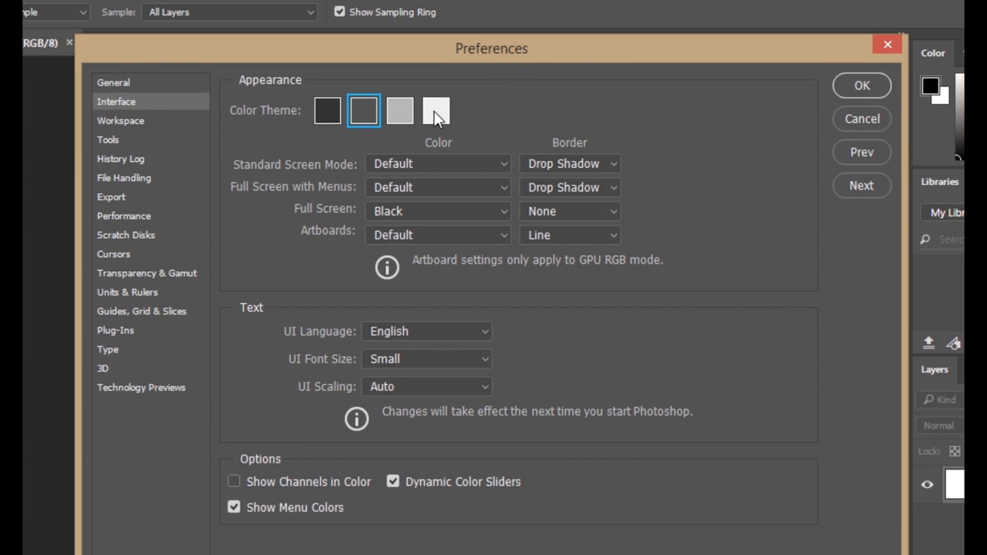
left_click(435, 113)
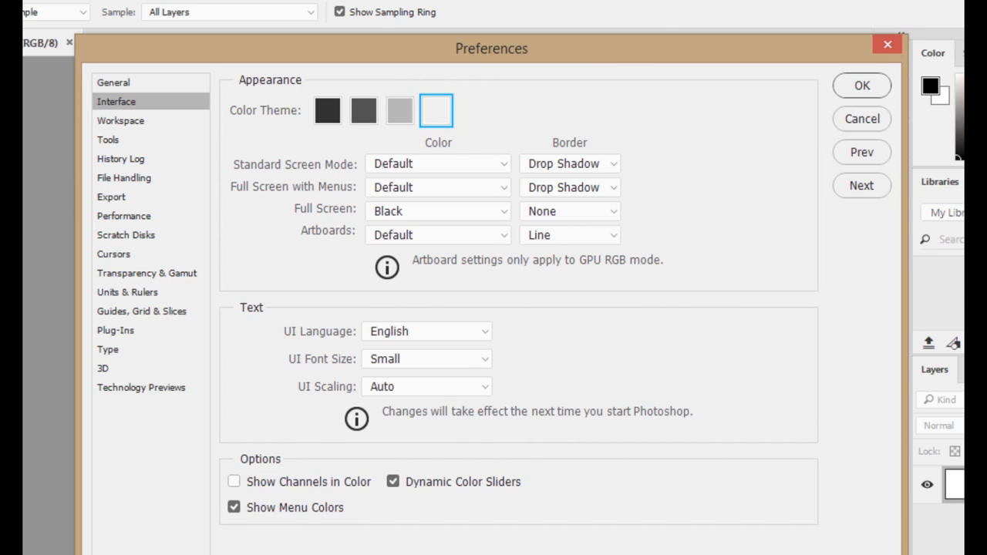
left_click(404, 111)
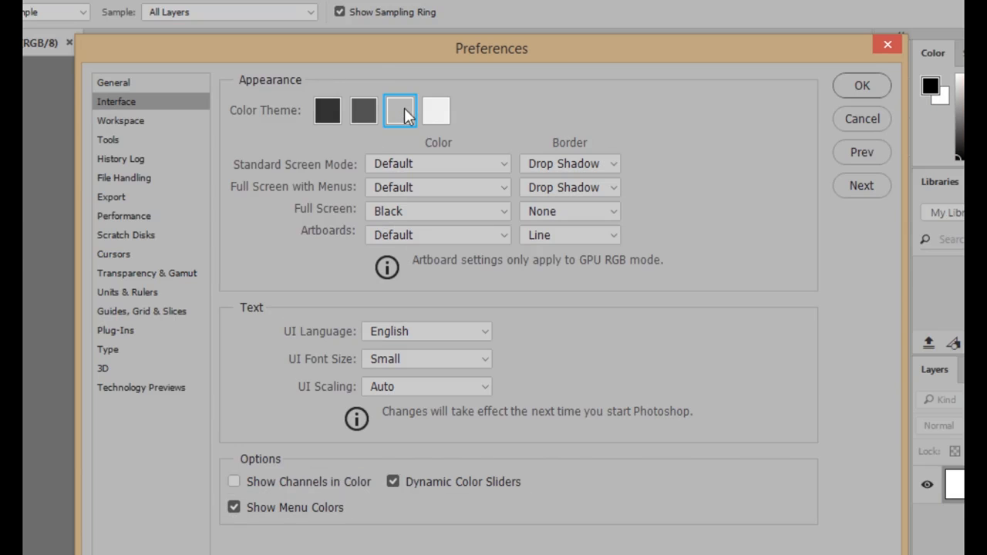
left_click(367, 110)
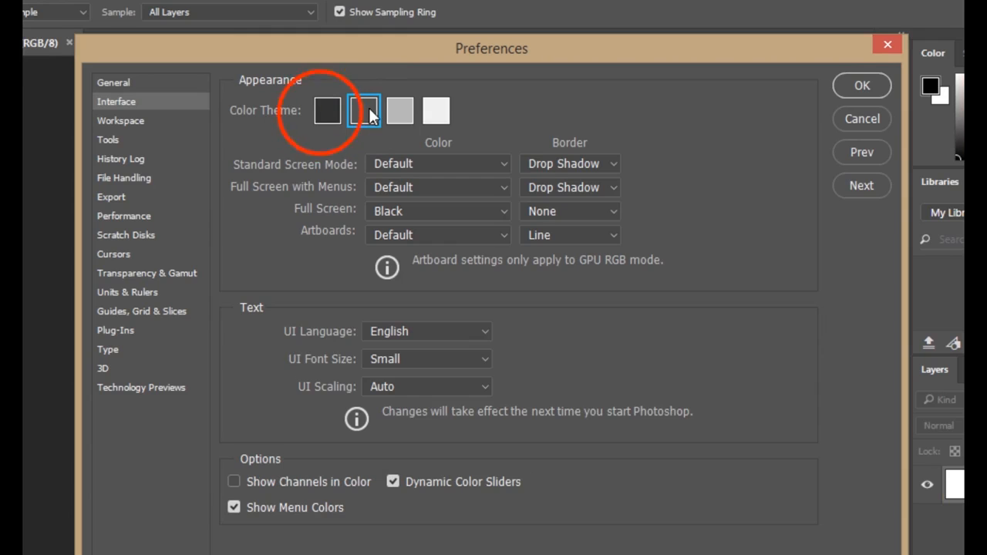
left_click(321, 110)
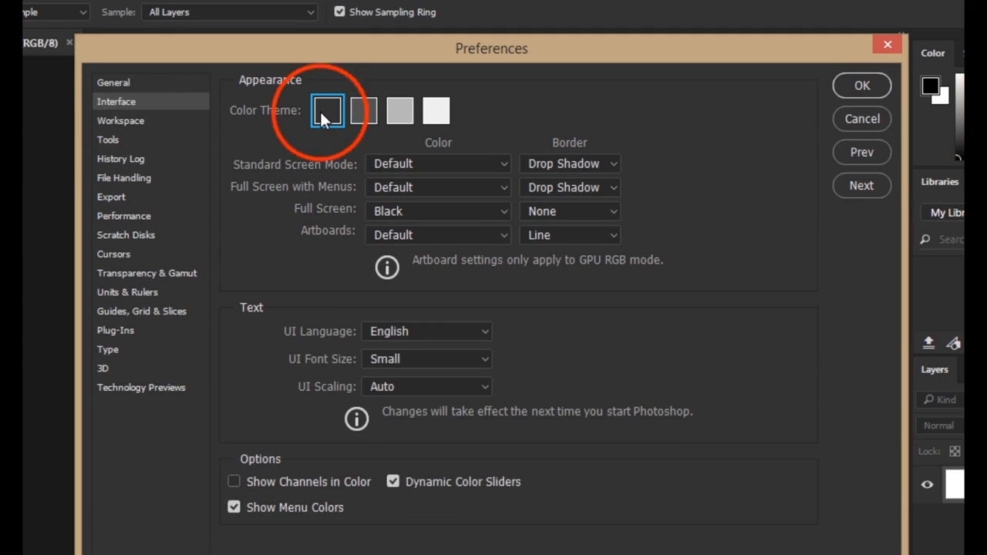
View the Workspace and Tools preferences, and in File Handling set the automatic recovery save interval to 5 Minutes
left_click(131, 123)
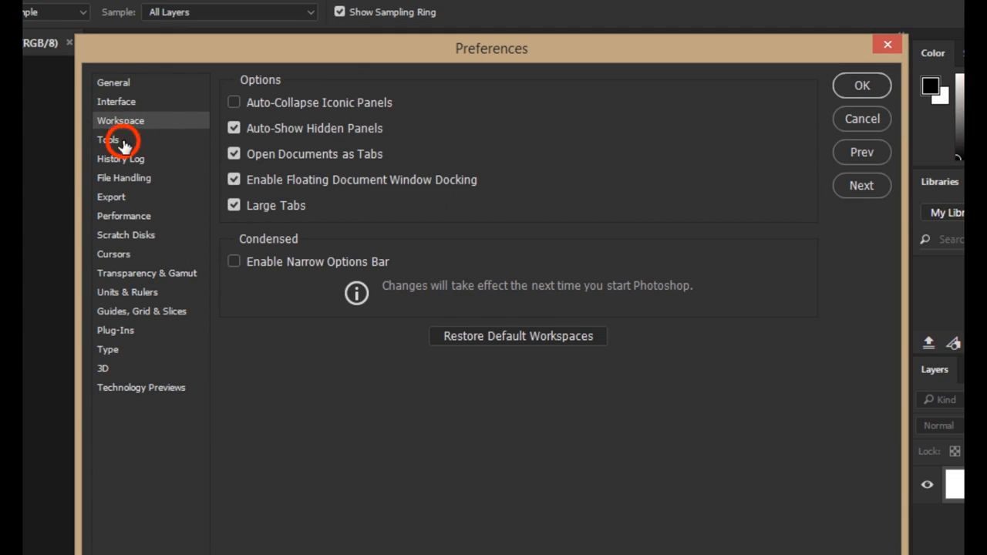
left_click(123, 143)
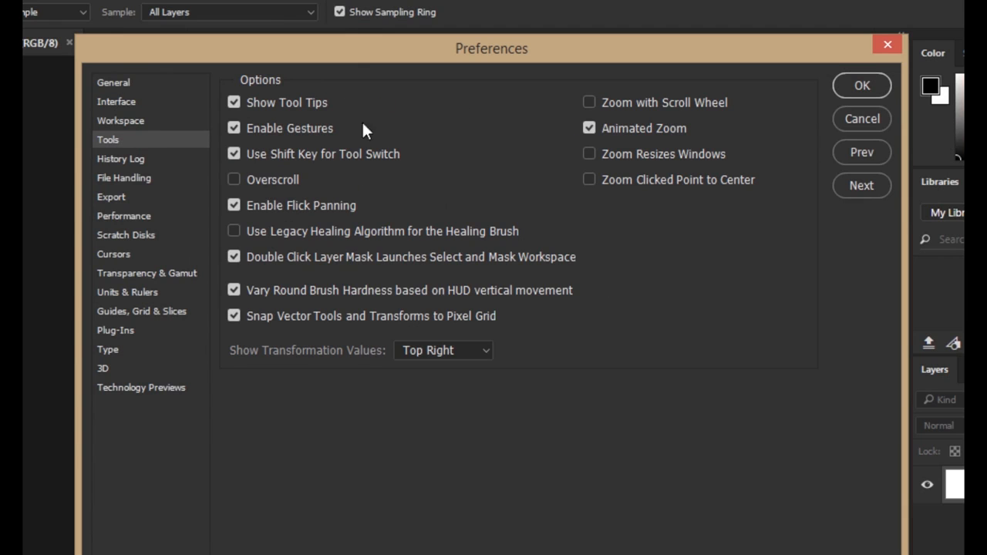
left_click(139, 180)
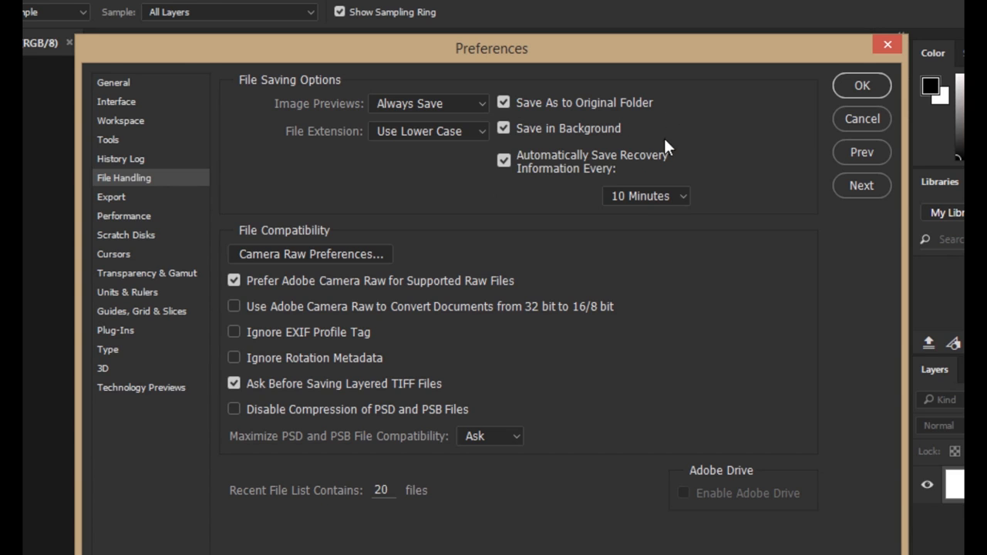
left_click(675, 198)
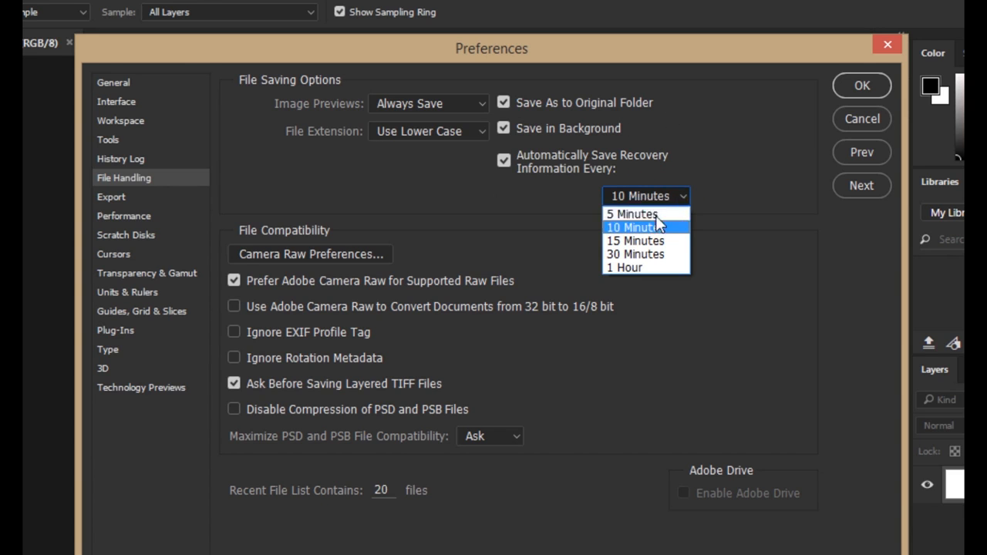
left_click(657, 214)
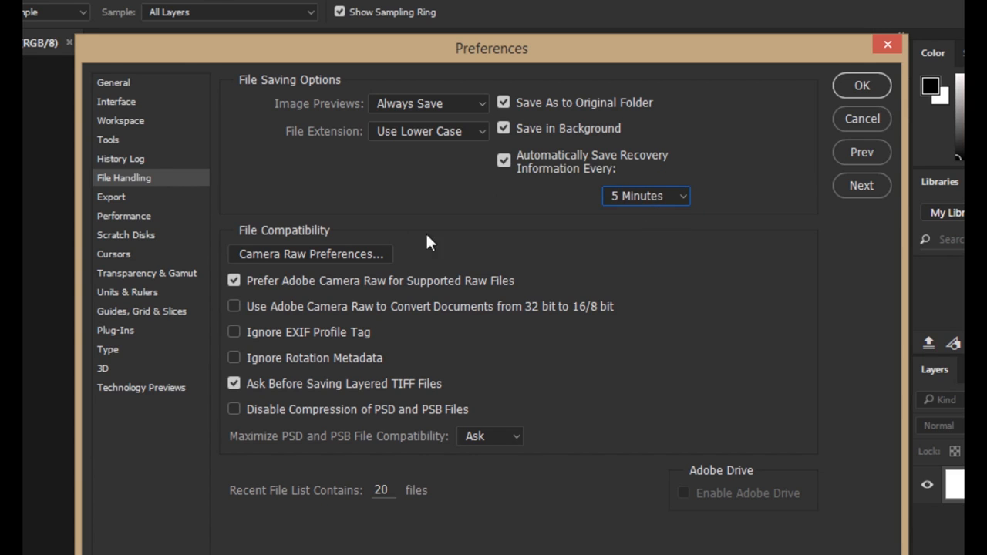
In the Export preferences, choose PNG as the quick export format
left_click(114, 196)
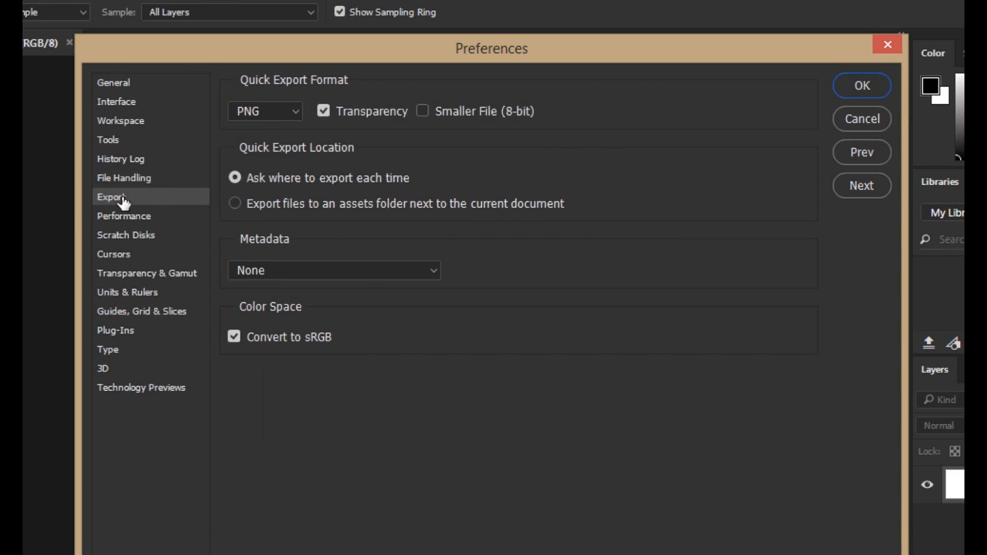
left_click(291, 111)
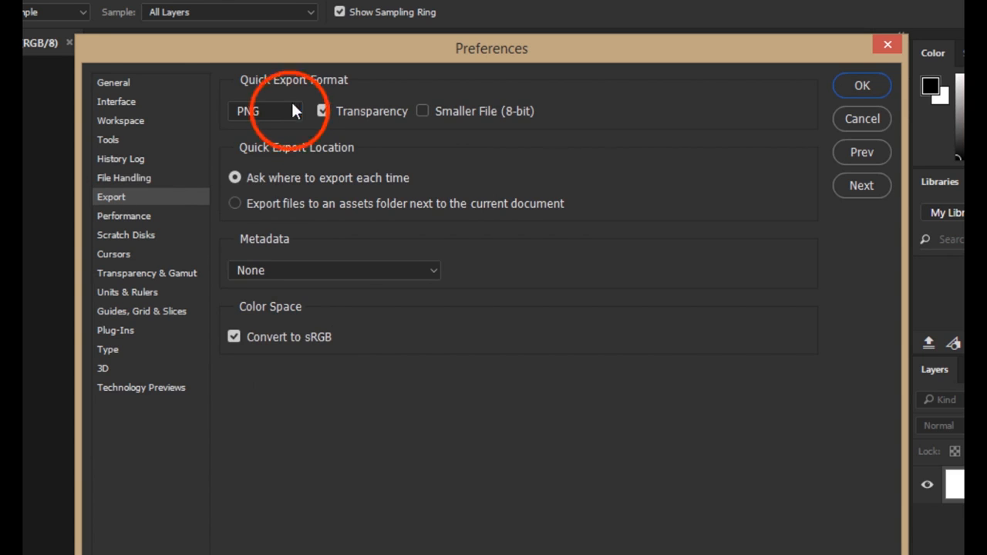
left_click(270, 131)
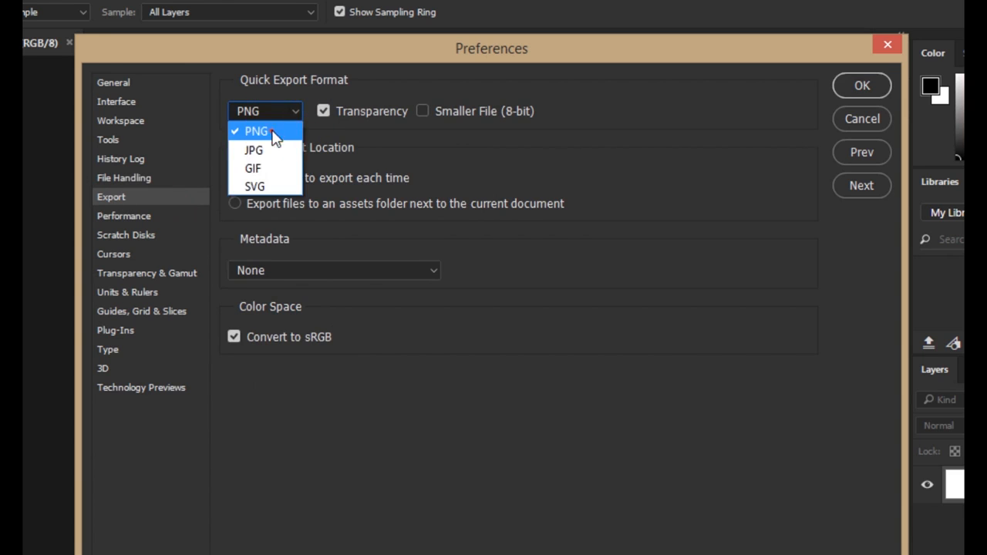
In the Performance preferences, raise the memory Photoshop may use to 4120 MB (80%)
left_click(138, 216)
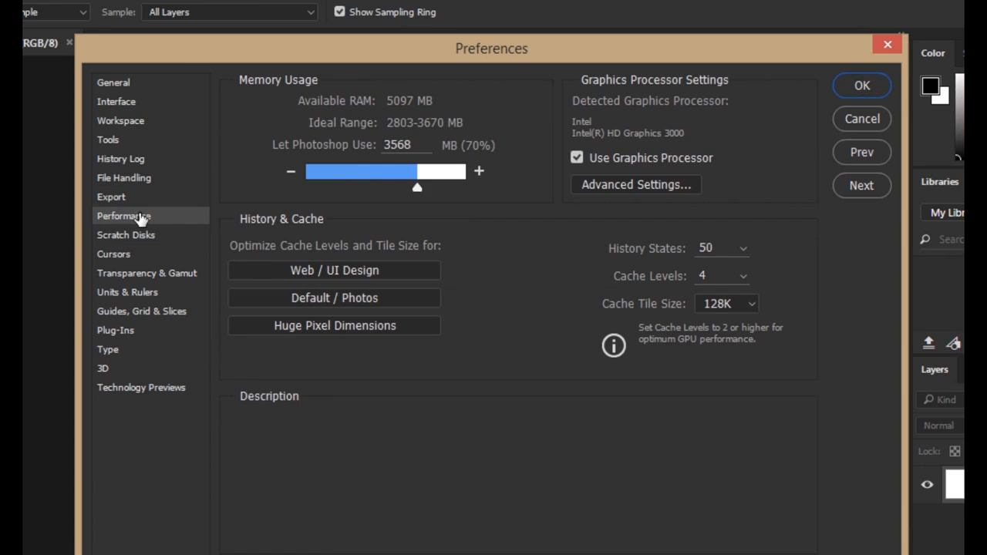
left_click_drag(417, 187, 426, 190)
left_click_drag(431, 184, 434, 184)
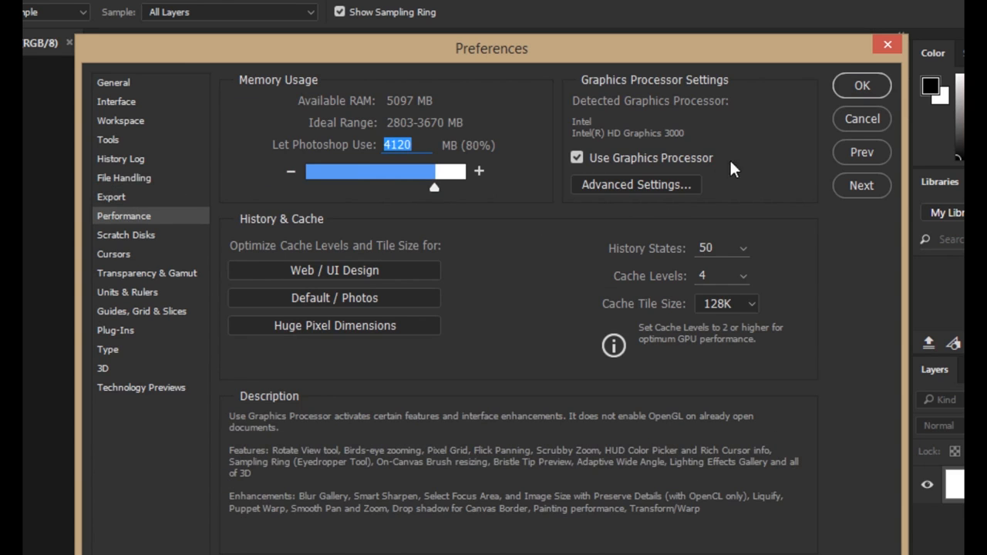
Set History States to 25 and Cache Levels to 5
left_click(741, 248)
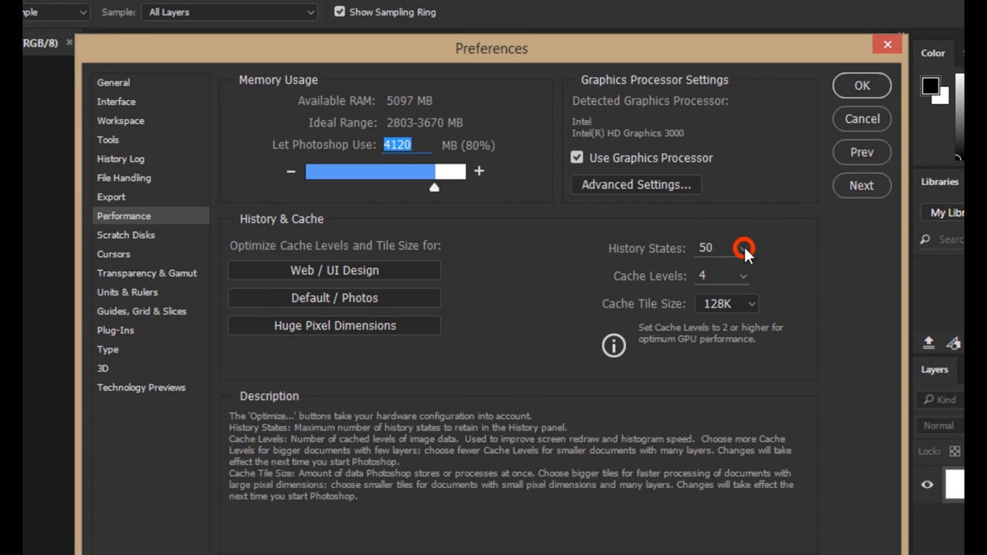
left_click_drag(743, 244, 728, 270)
left_click(763, 222)
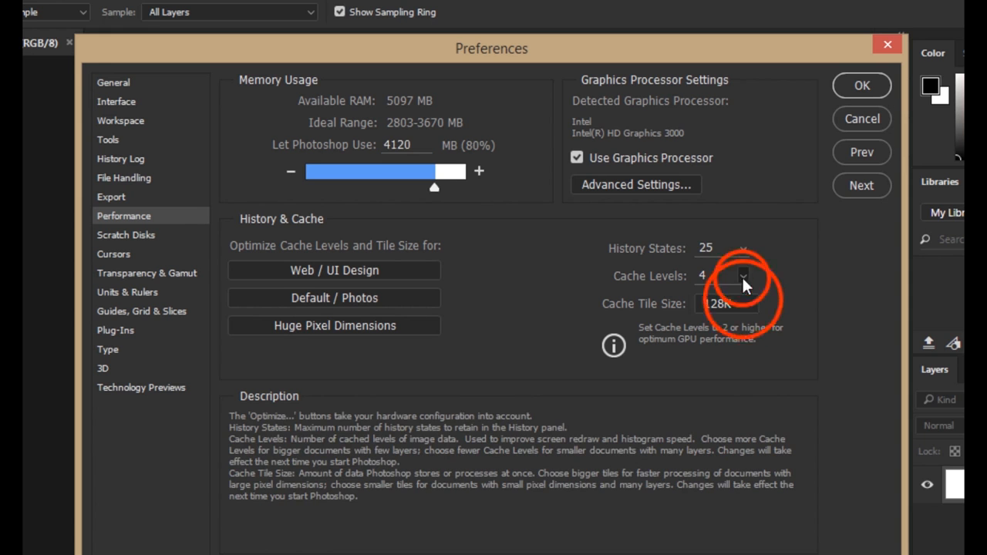
left_click(743, 302)
left_click_drag(744, 298, 748, 298)
left_click(783, 246)
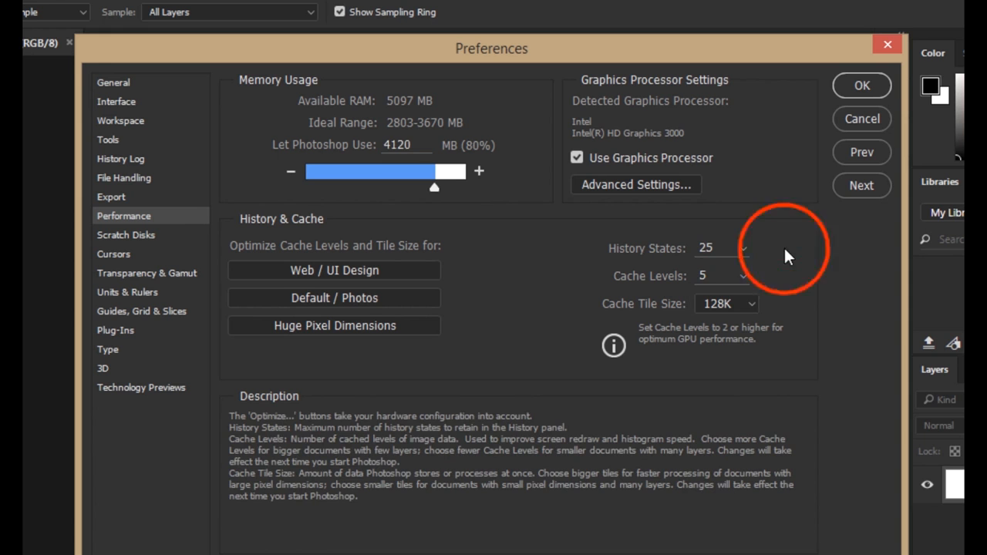
In the Scratch Disks preferences, toggle the active state of drive D:\, and view the Transparency & Gamut settings
left_click(123, 239)
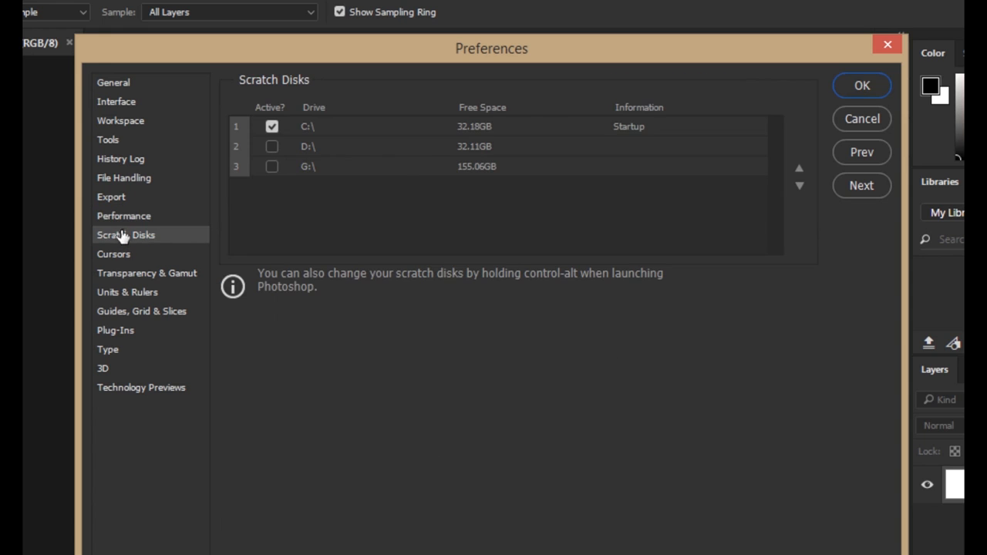
left_click(271, 145)
left_click(132, 274)
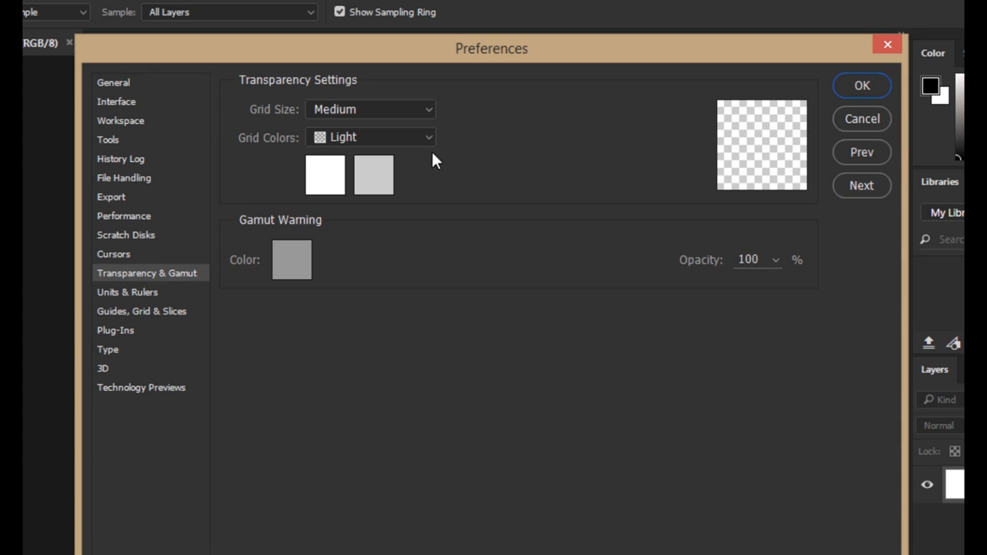
In the Units & Rulers preferences, choose Pixels for both rulers and type, and review the print and screen preset resolutions
left_click(140, 300)
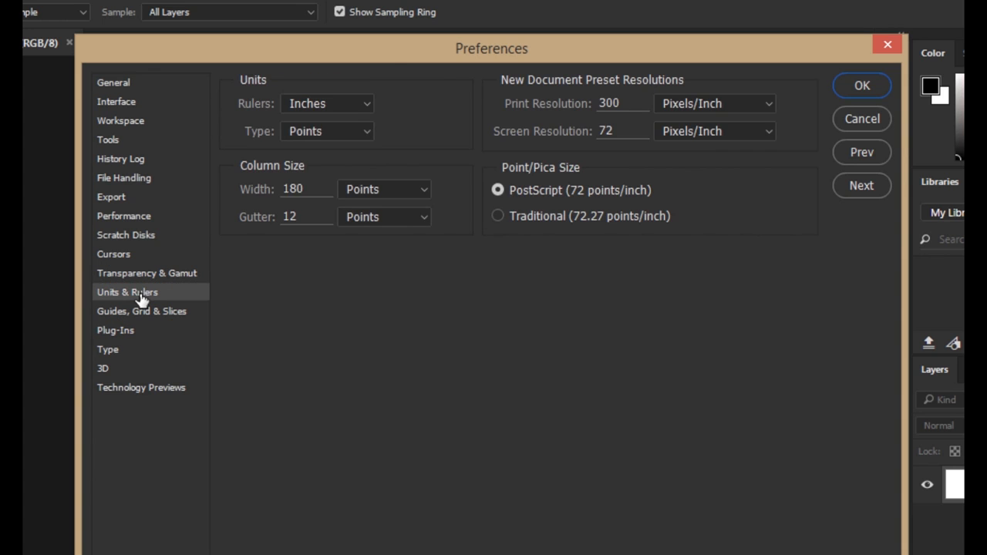
left_click(367, 101)
left_click(325, 121)
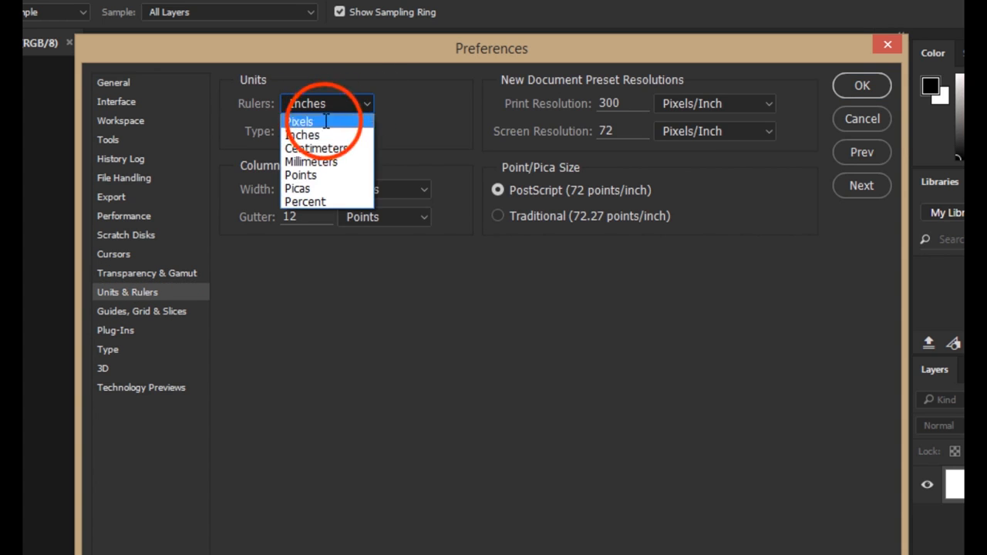
left_click(365, 131)
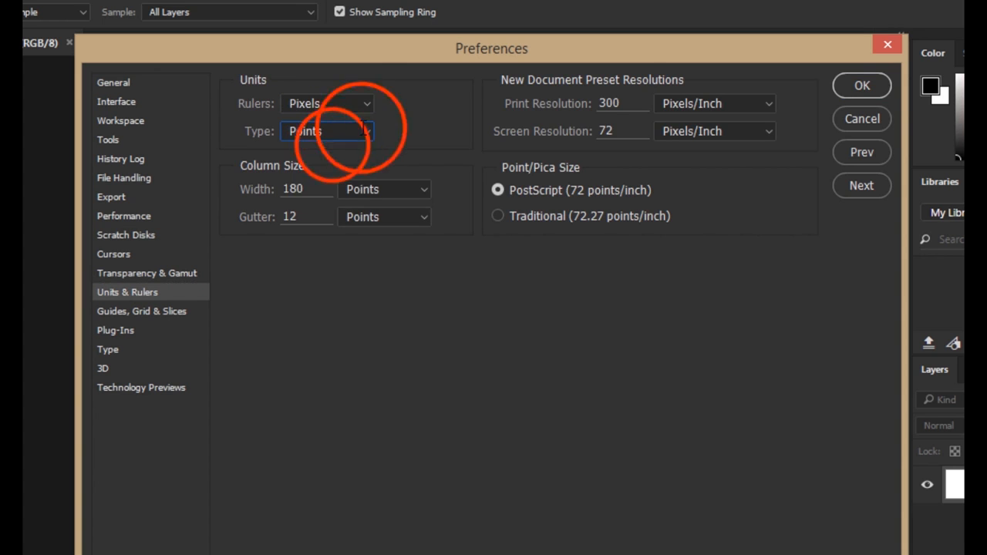
left_click(331, 150)
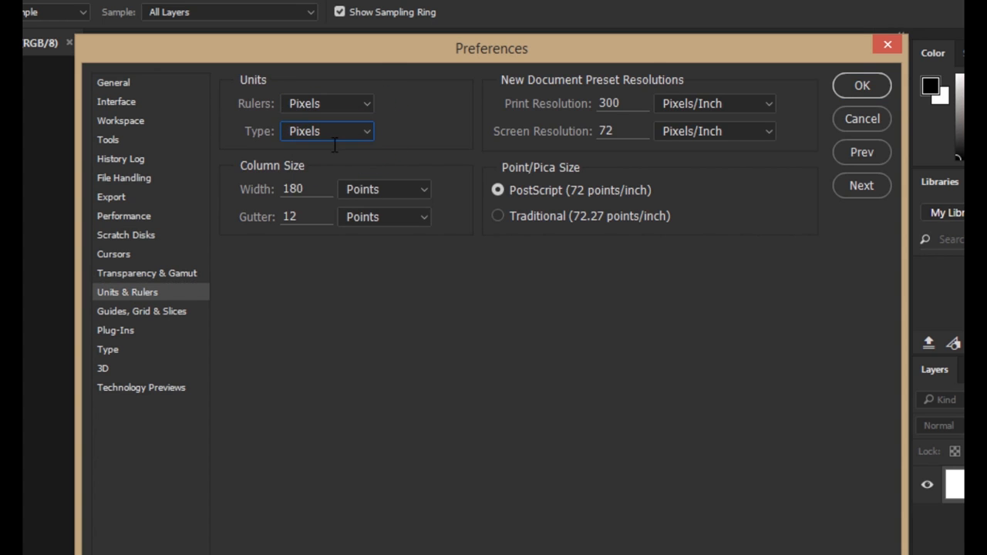
left_click_drag(633, 102, 521, 100)
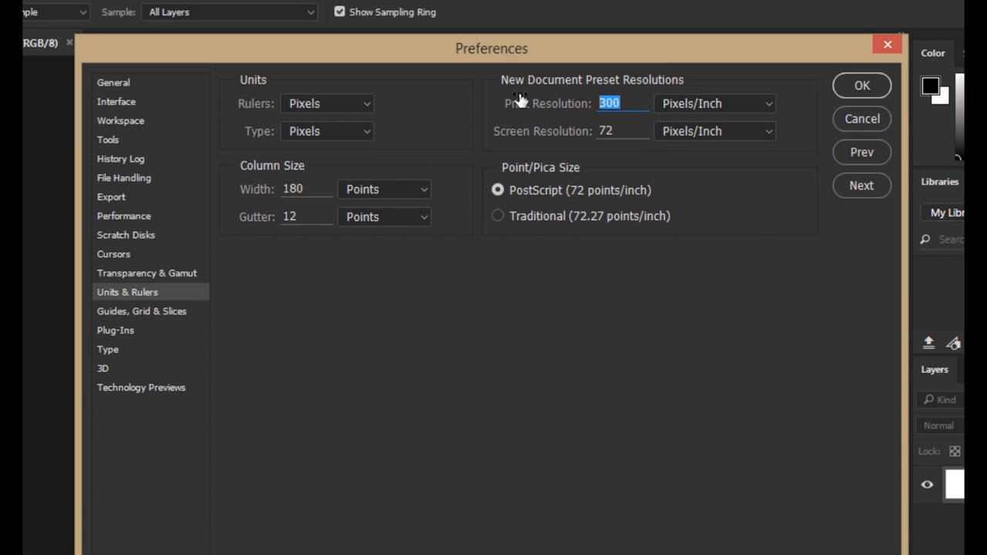
left_click_drag(620, 129, 523, 114)
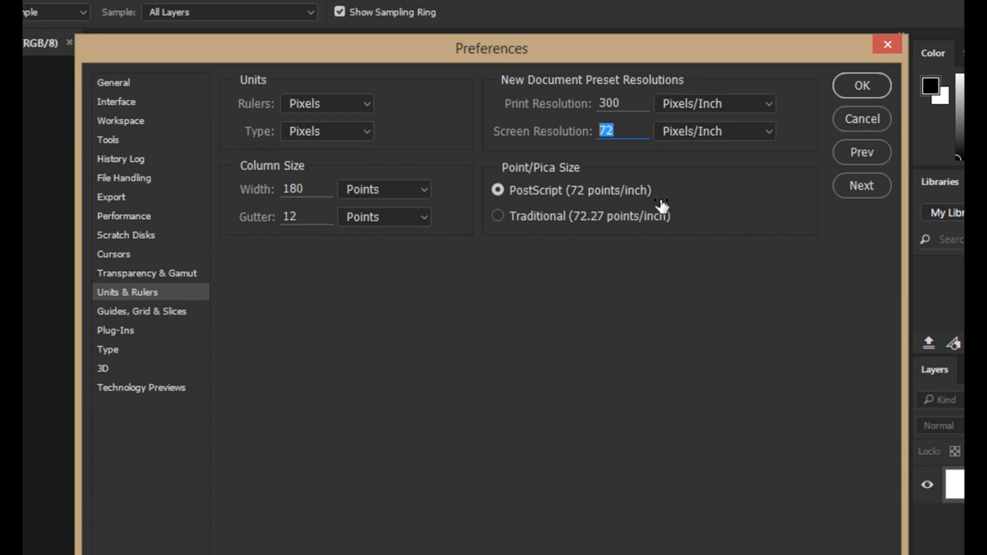
View the Guides, Grid & Slices, Plug-Ins and Type preferences
left_click(164, 317)
left_click(163, 316)
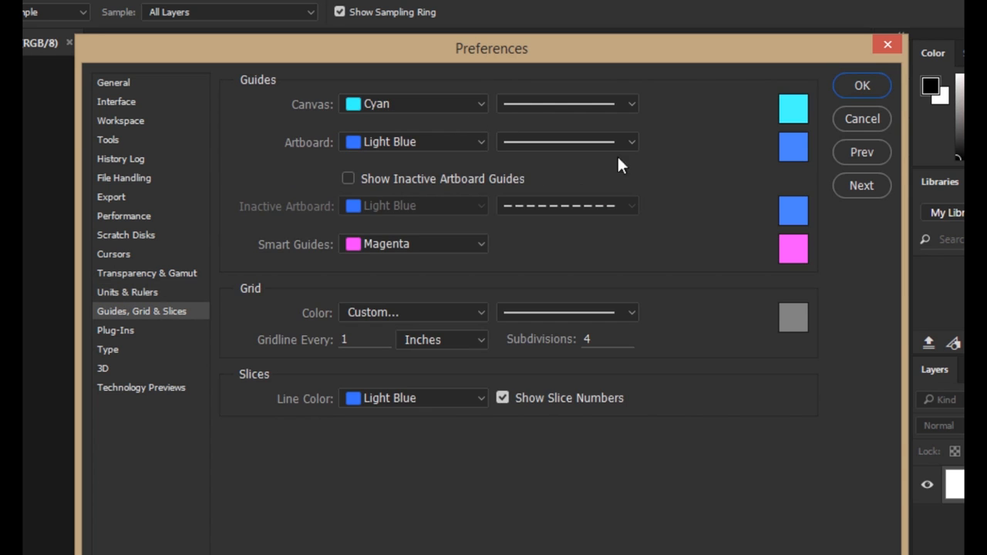
left_click(119, 332)
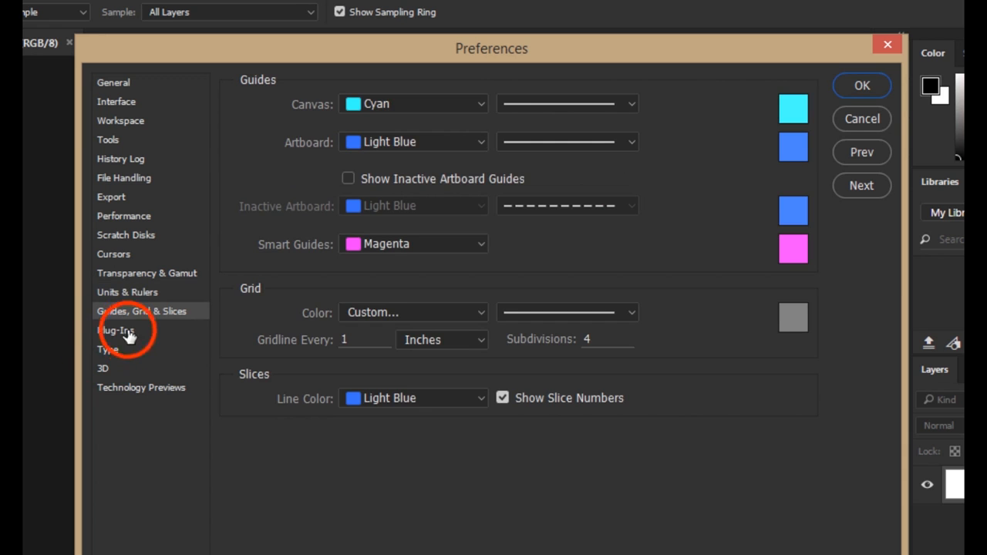
left_click(111, 351)
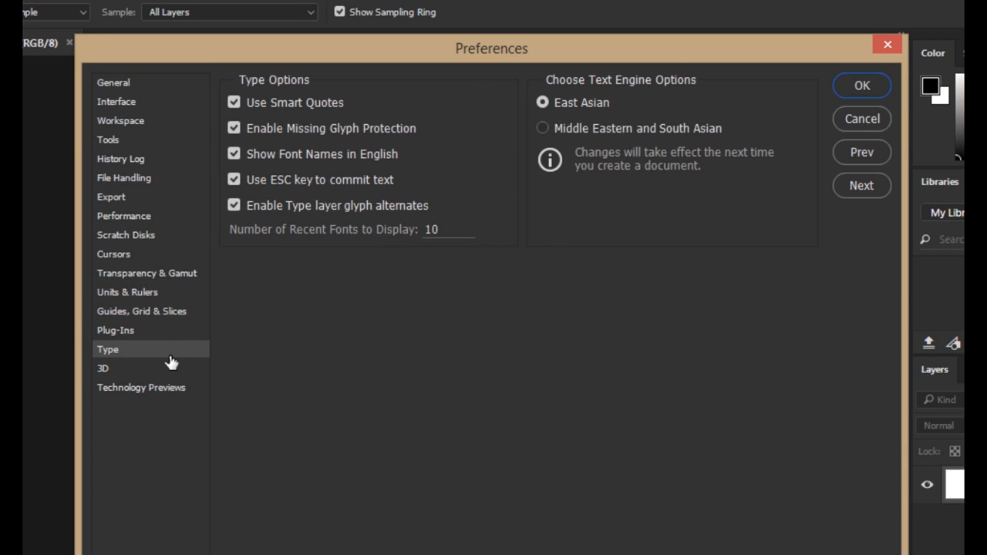